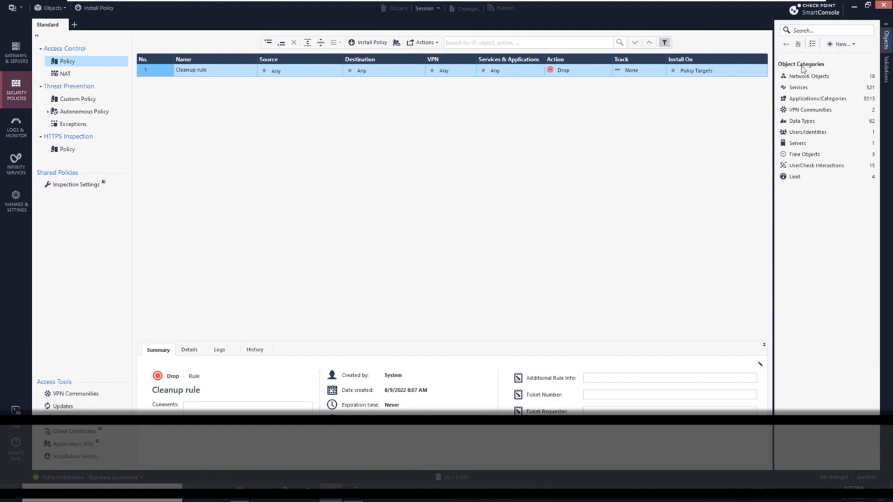
Create a new host named Admin-Machine with IPv4 address 10.1.1.201
click(835, 45)
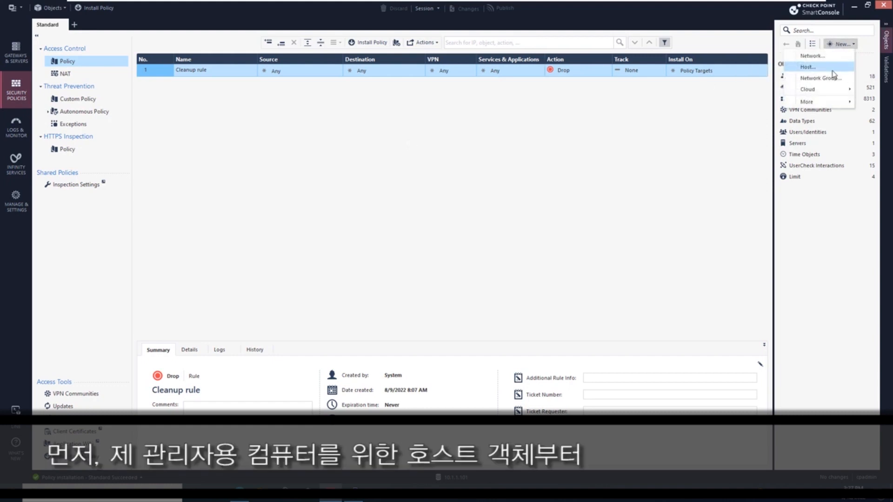
click(832, 69)
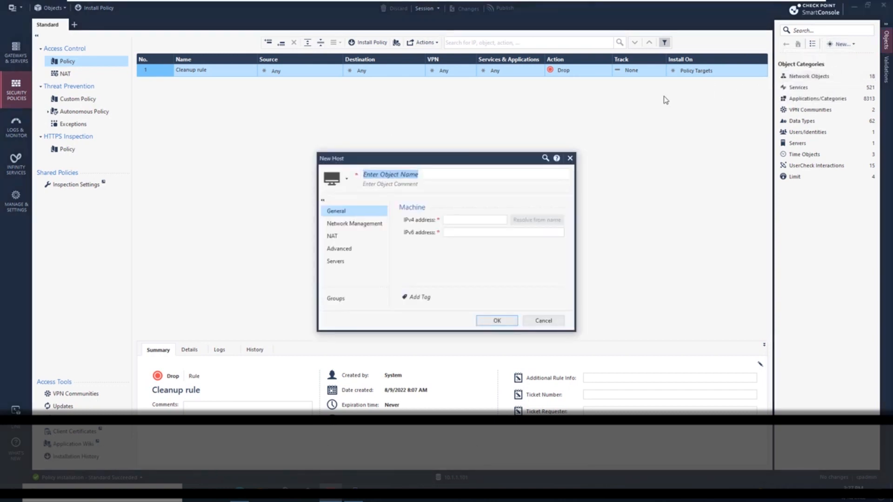
text(Admin-Machine)
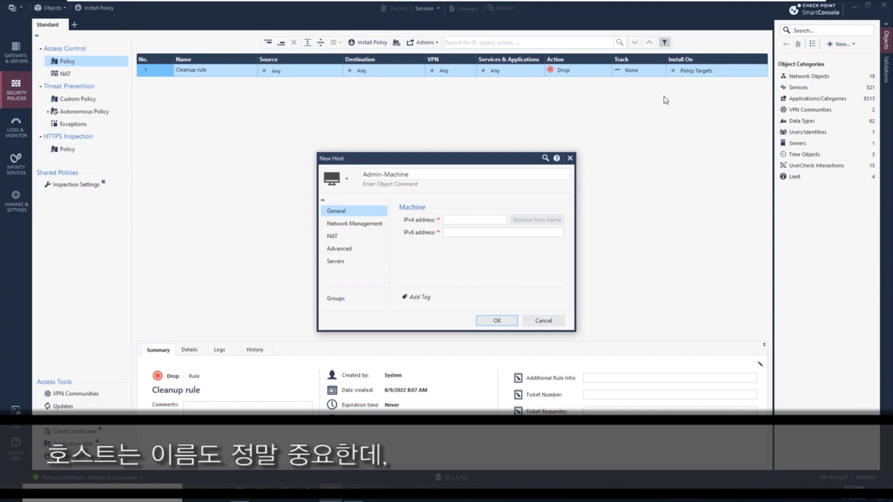
key(Tab)
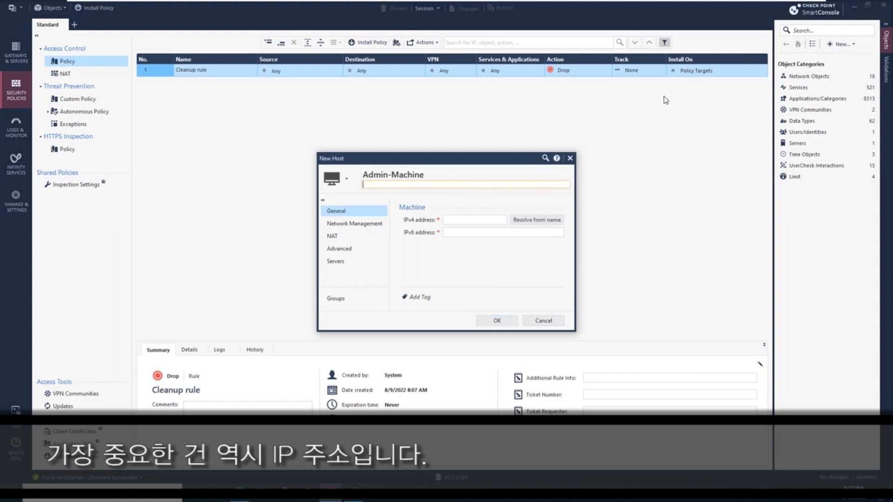
text(10.1.1.201)
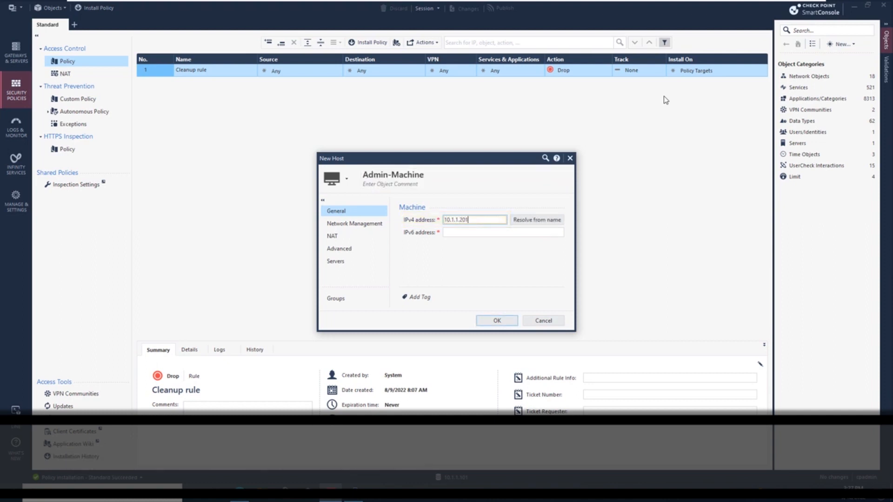
click(506, 322)
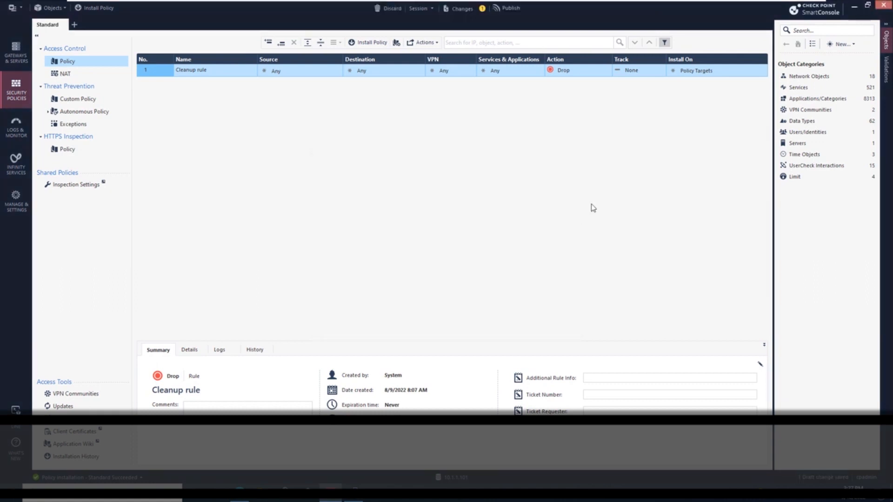
In the Hosts list, create a host named AD_Server with IPv4 address 192.168.11.101 and colour Cyan
click(844, 77)
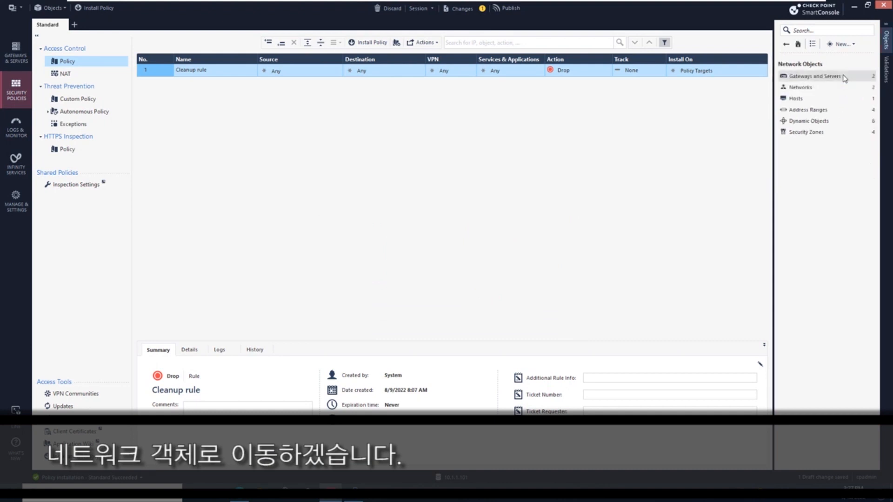
click(817, 104)
right_click(803, 117)
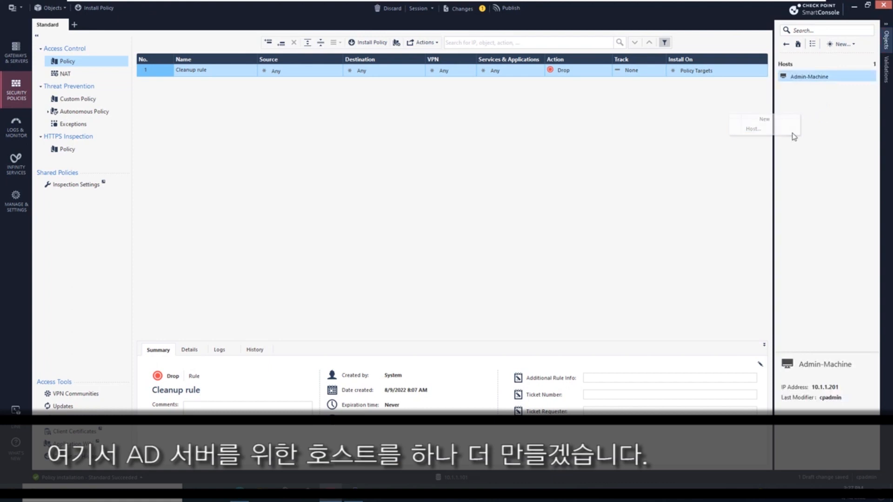
click(794, 136)
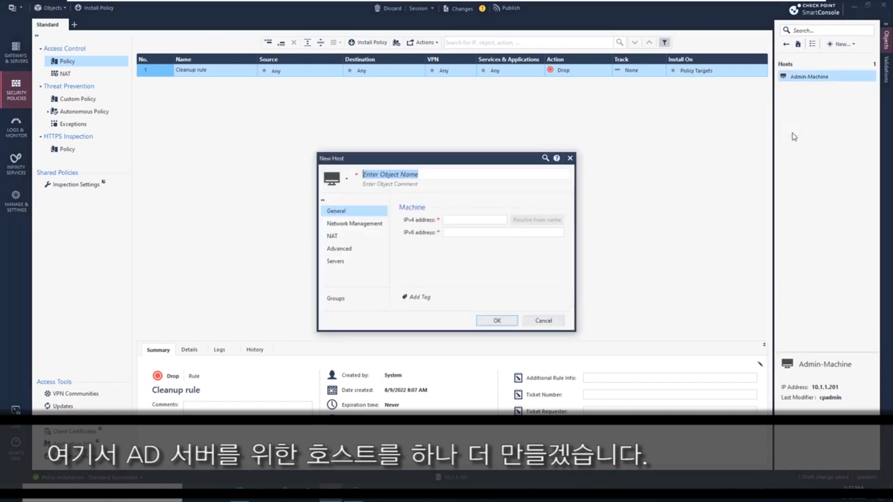
text(AD_S)
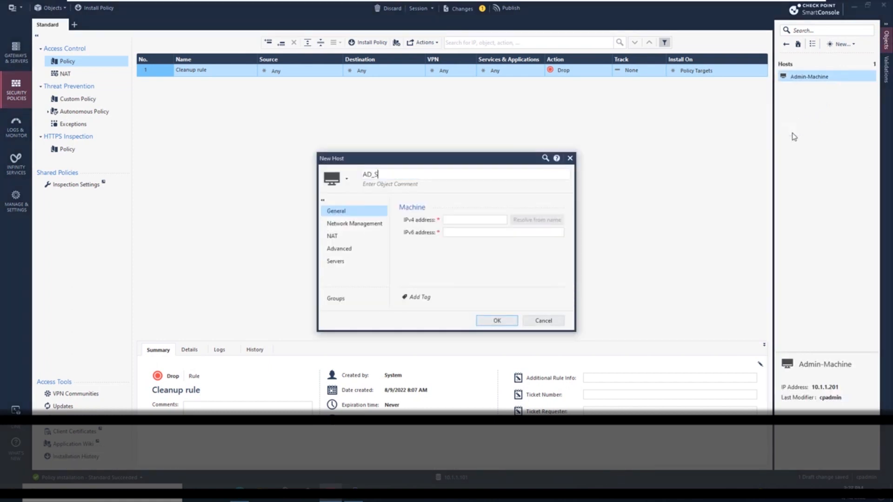
text(erver)
key(Tab)
text(1)
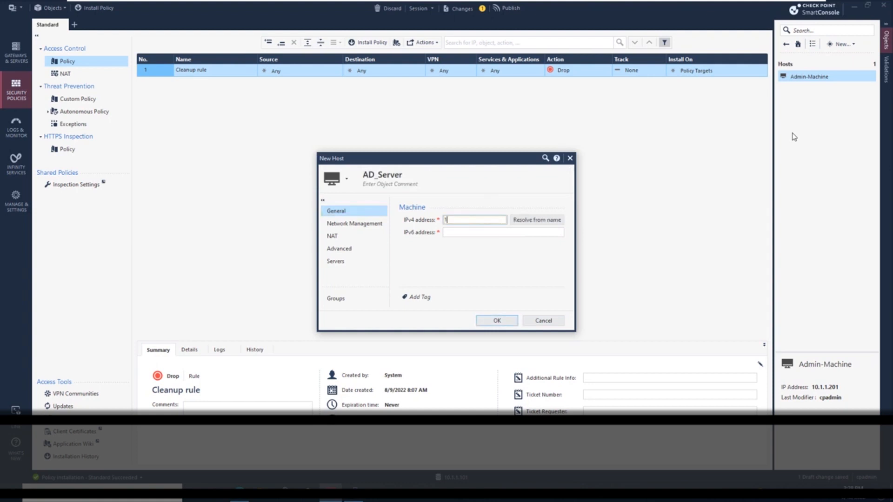
text(92.168.11.10)
click(345, 179)
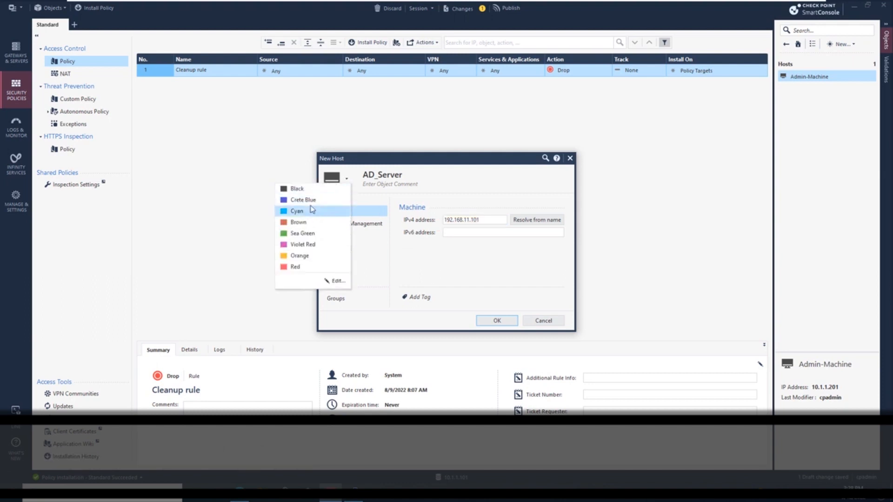
click(298, 207)
click(497, 321)
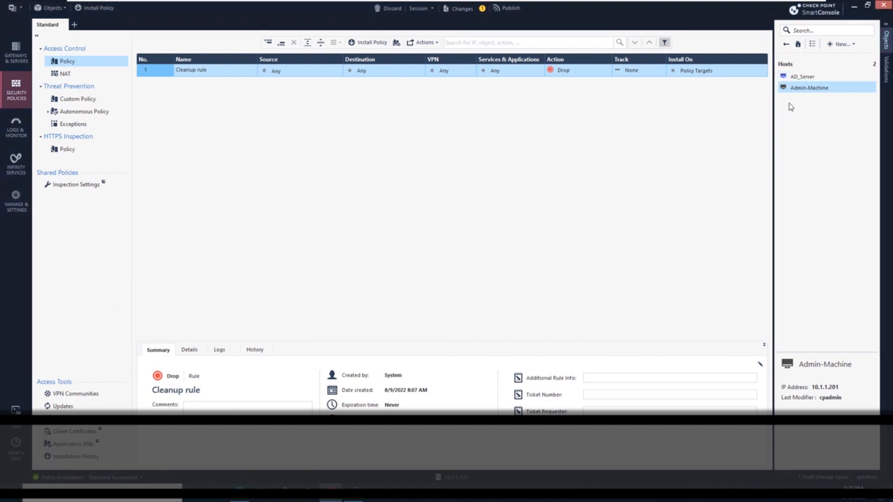
Create another host named Client-1 with IPv4 address 192.168.11.20
right_click(799, 106)
click(756, 124)
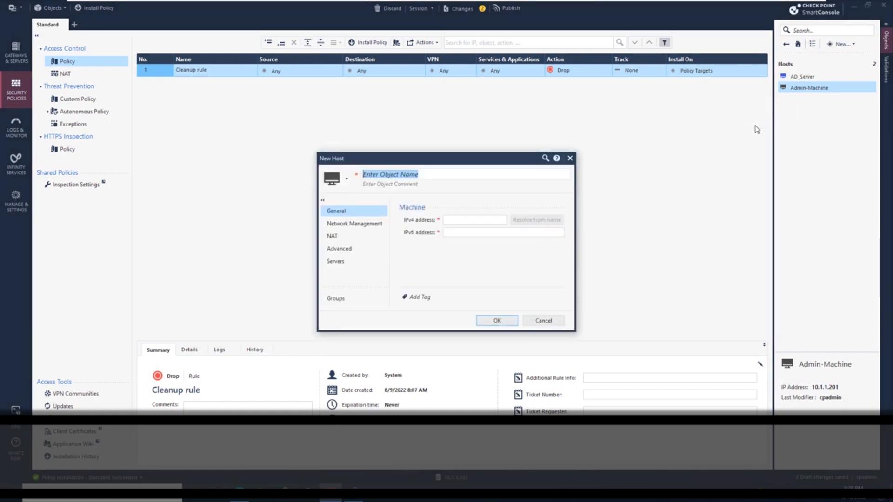
text(Client-)
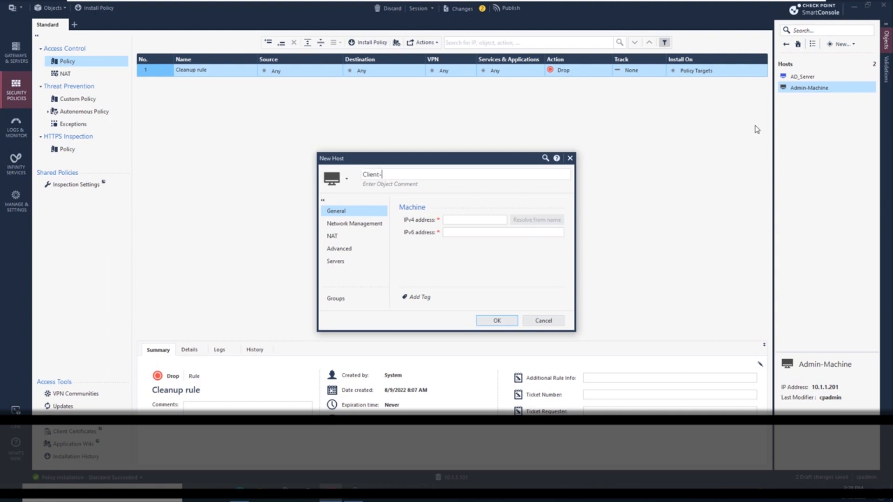
text(1)
key(Tab)
text(192.168.)
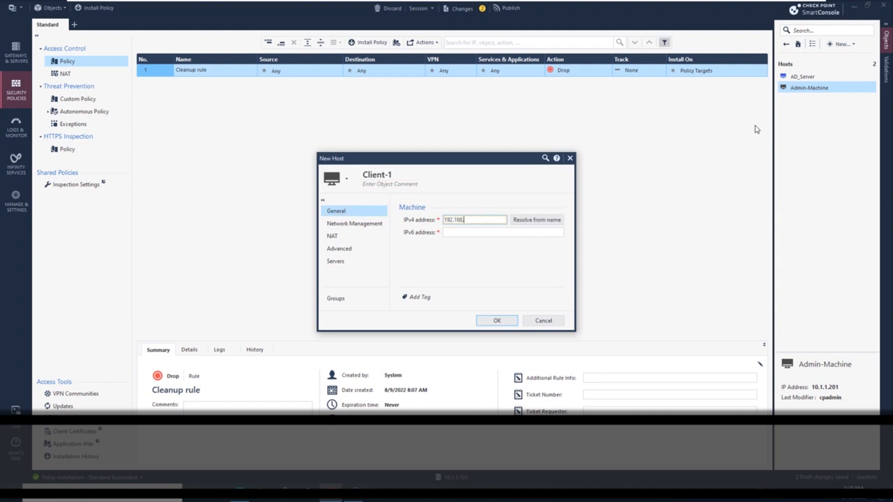
text(11.201)
click(512, 320)
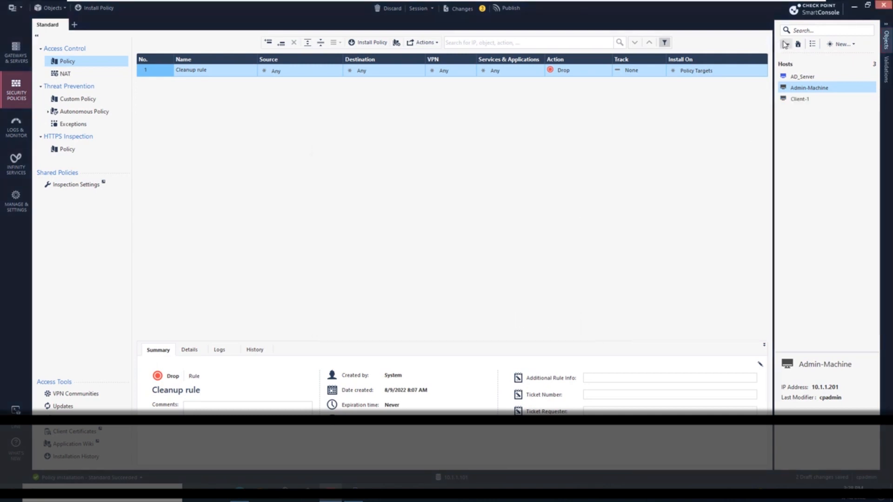
Start a new network named Mgmt-Network with network address 10.1.1.0 and net mask 255.255.255.0
click(839, 44)
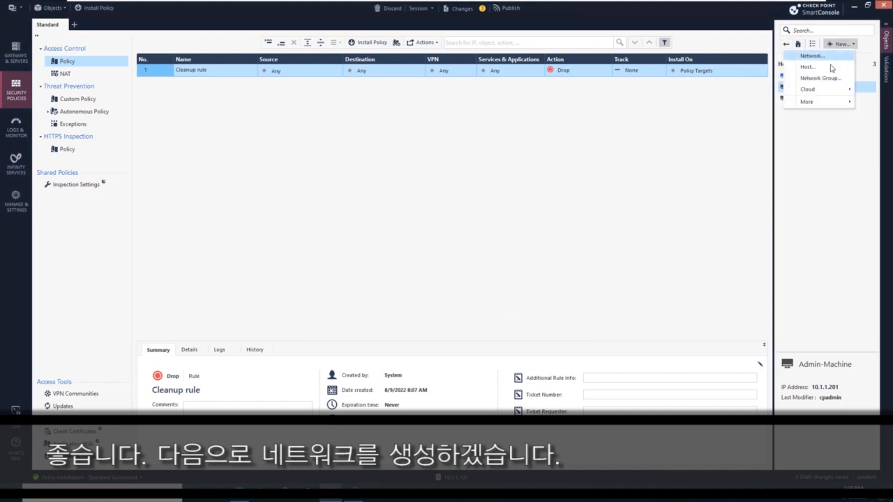
click(825, 56)
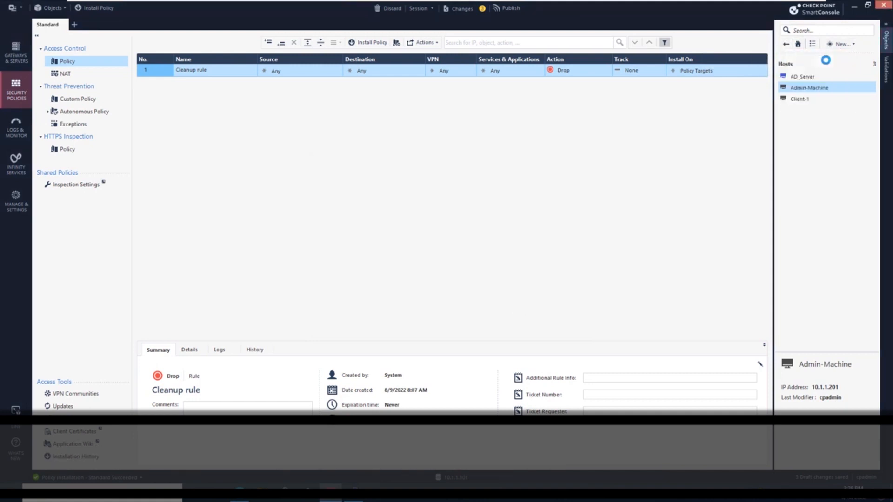
text(M)
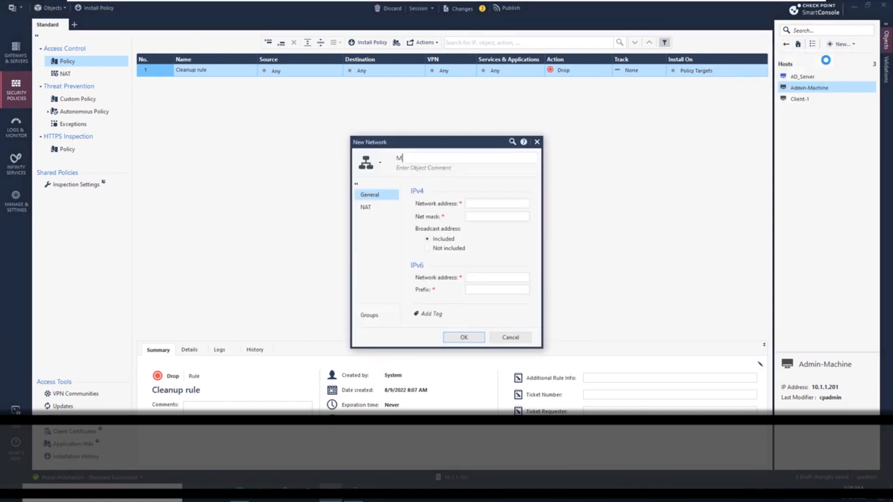
text(gmt-Network)
key(Tab)
text(10.1.1.0)
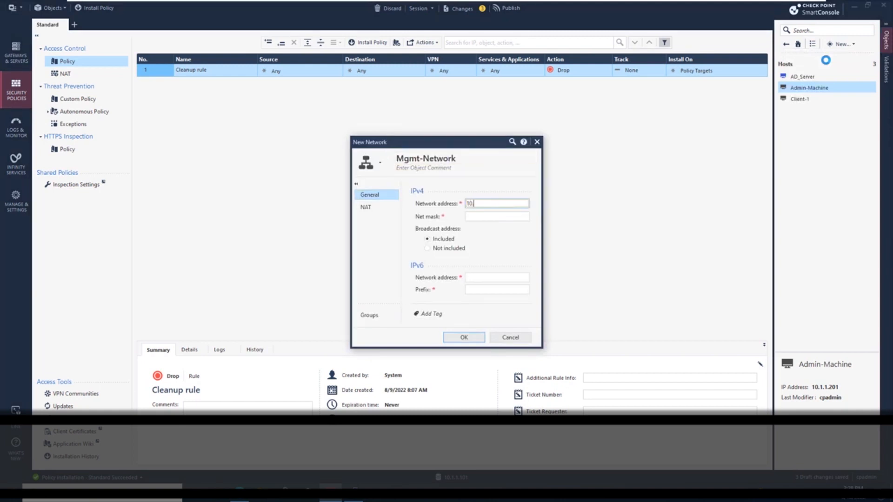
key(Tab)
text(255.255.255.20)
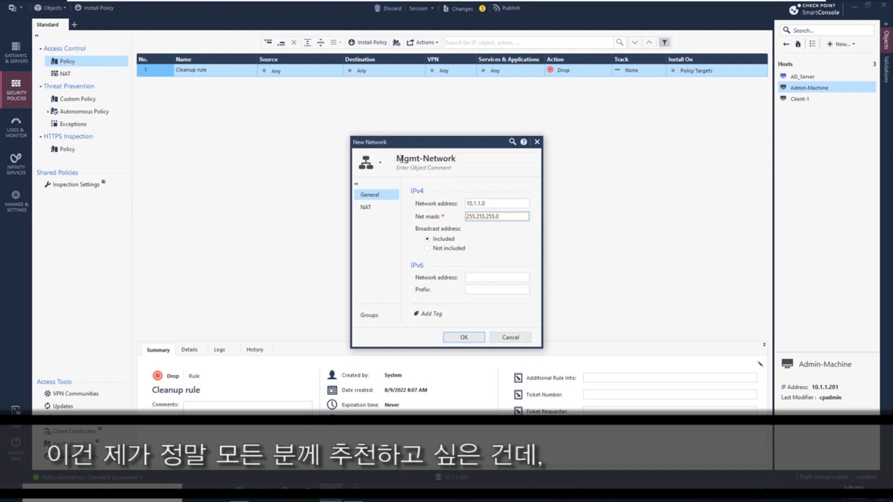
Enable automatic address translation rules for Mgmt-Network, choose the gateway to install on, and save the network
click(382, 209)
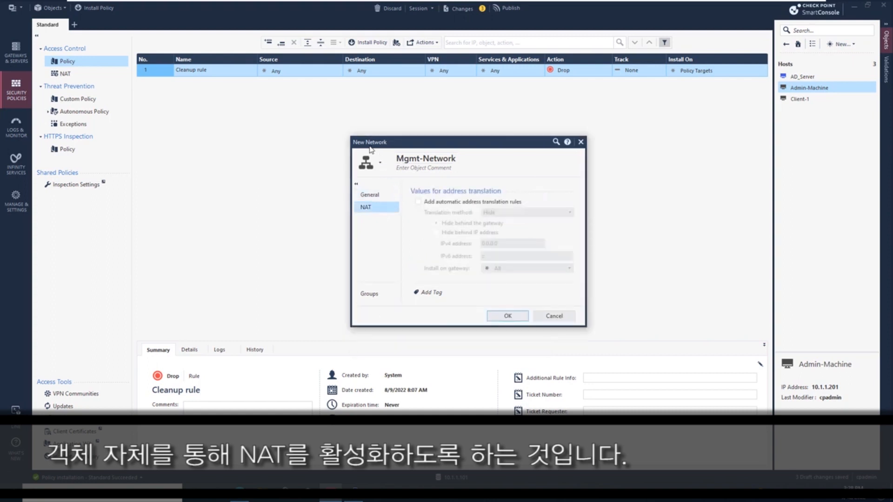
click(440, 201)
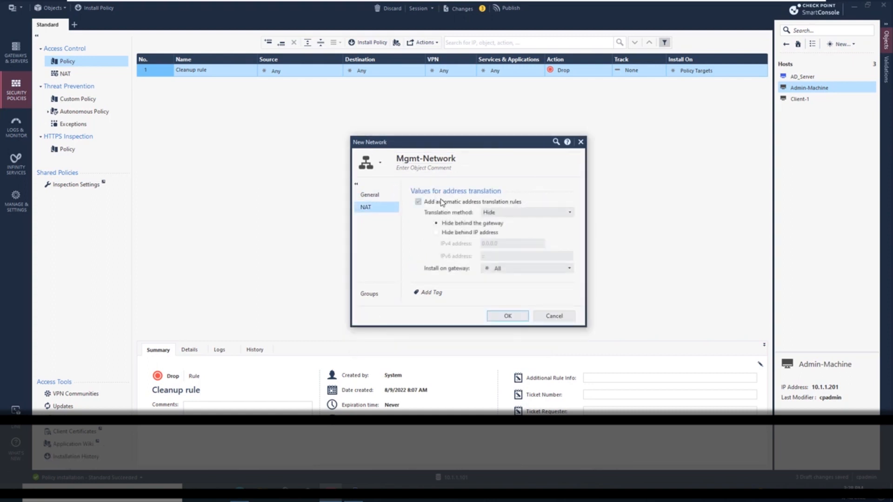
click(510, 269)
click(514, 296)
click(521, 316)
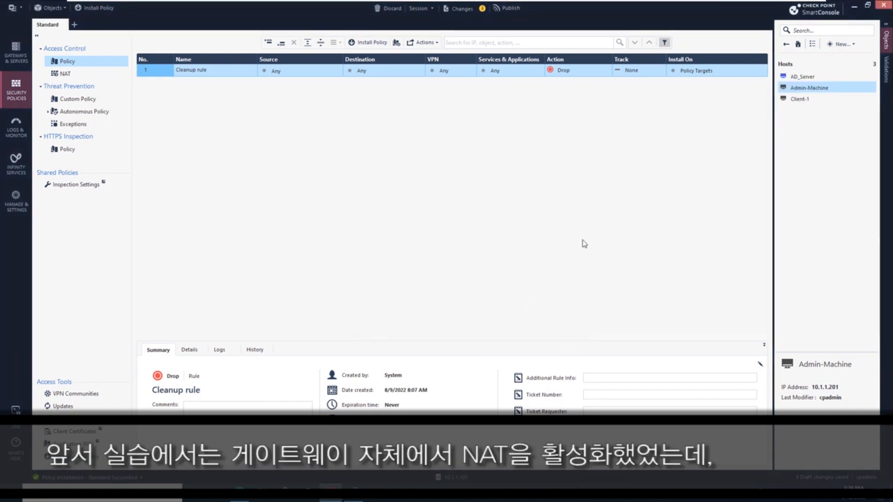
Open gateway A-GW and turn off hiding internal networks behind the gateway's external IP in its NAT settings
click(797, 45)
click(799, 77)
click(800, 78)
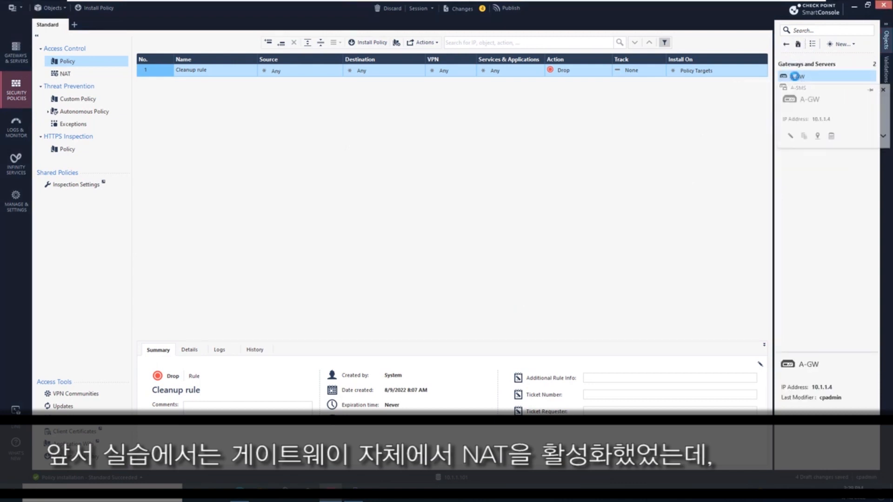
double_click(796, 76)
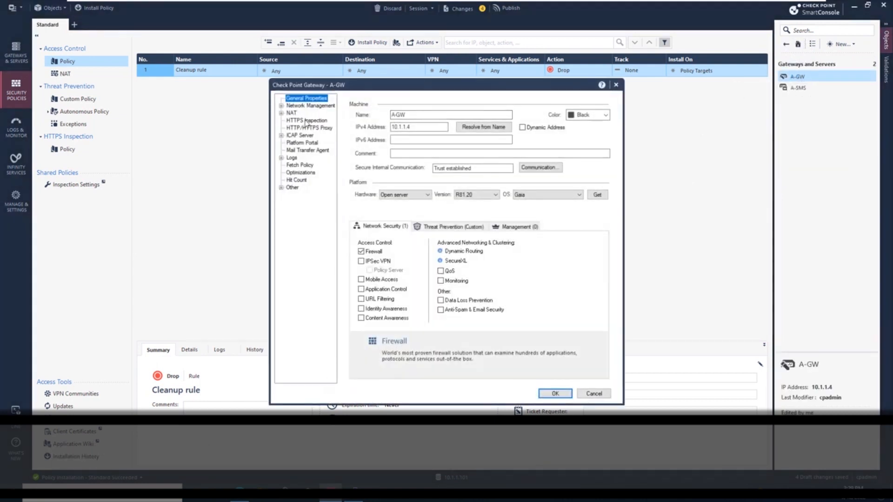
click(293, 113)
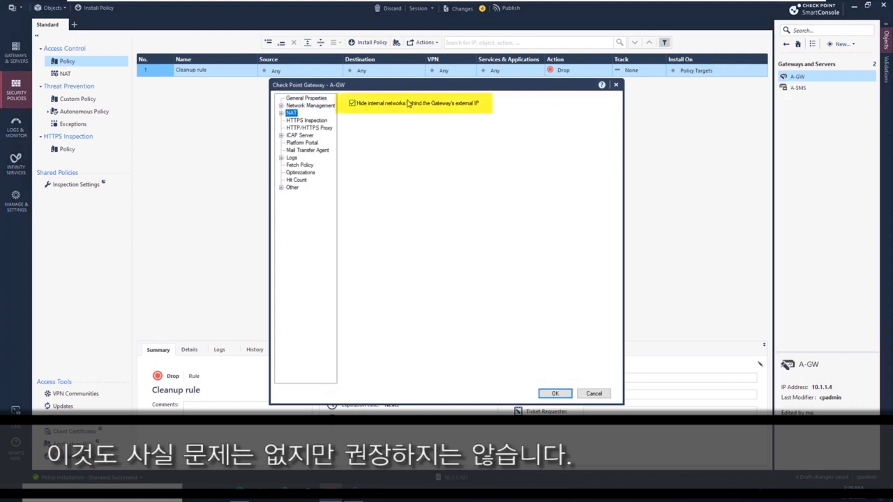
click(382, 108)
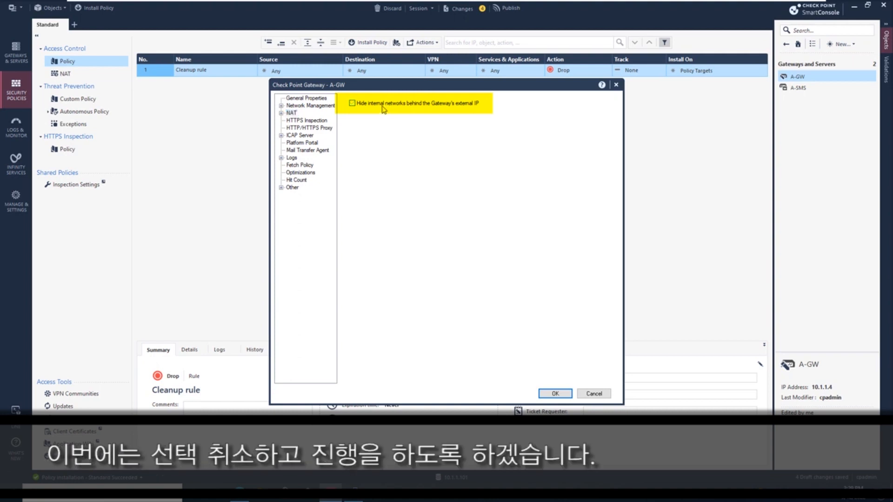
click(555, 393)
Start a new network object and name it Internal_network
right_click(811, 138)
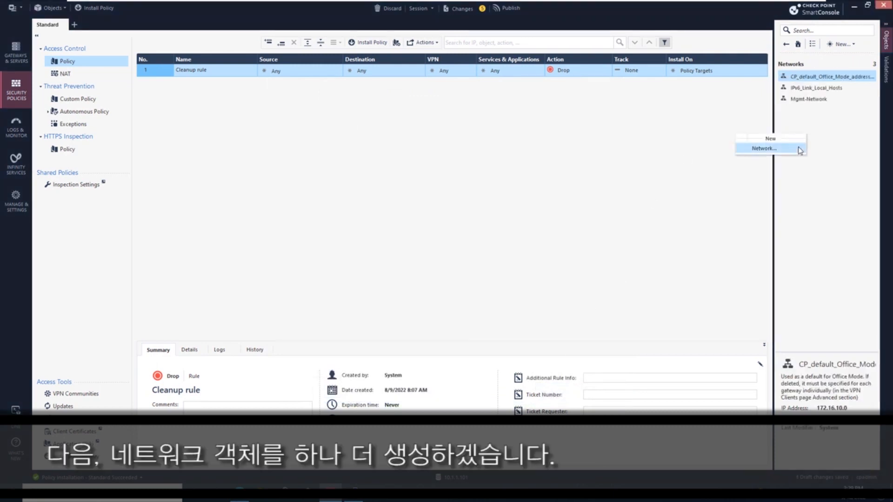
click(800, 150)
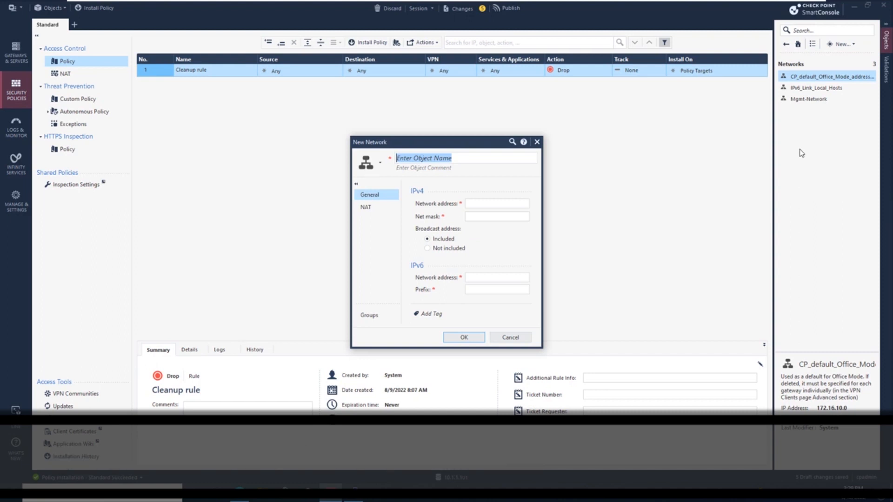
text(DMZ)
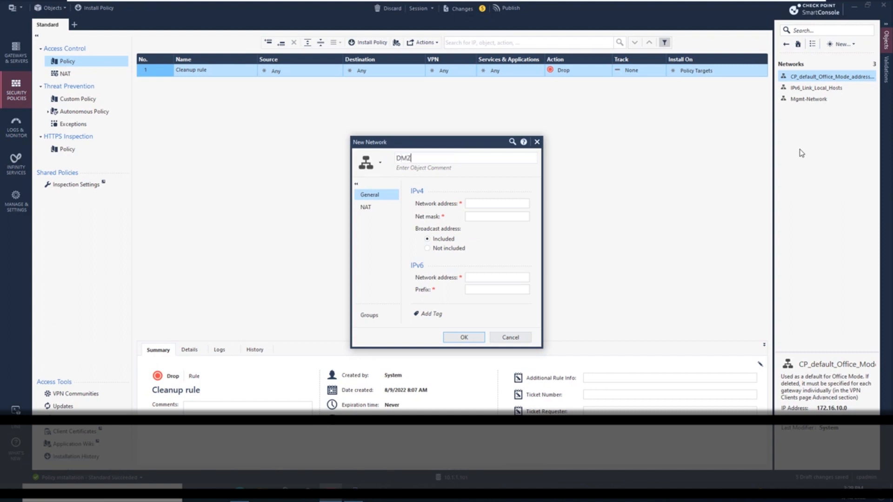
key(BackSpace)
key(BackSpace)
key(BackSpace)
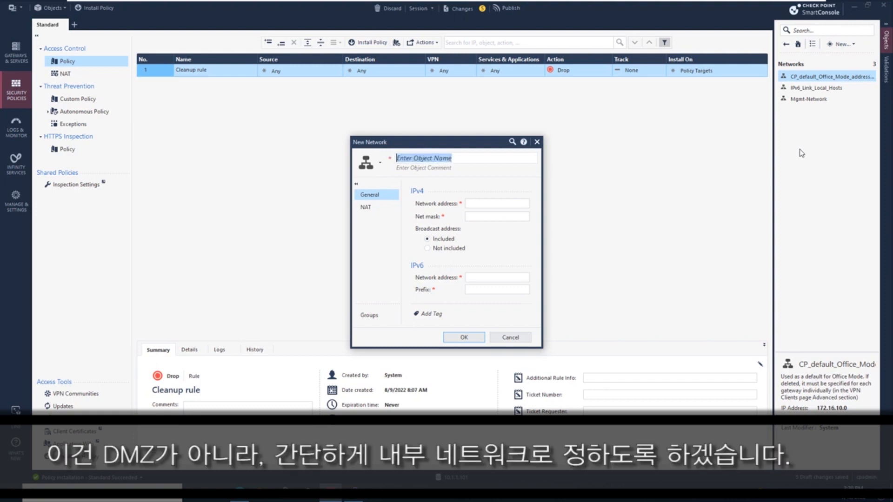
text(Internal_network)
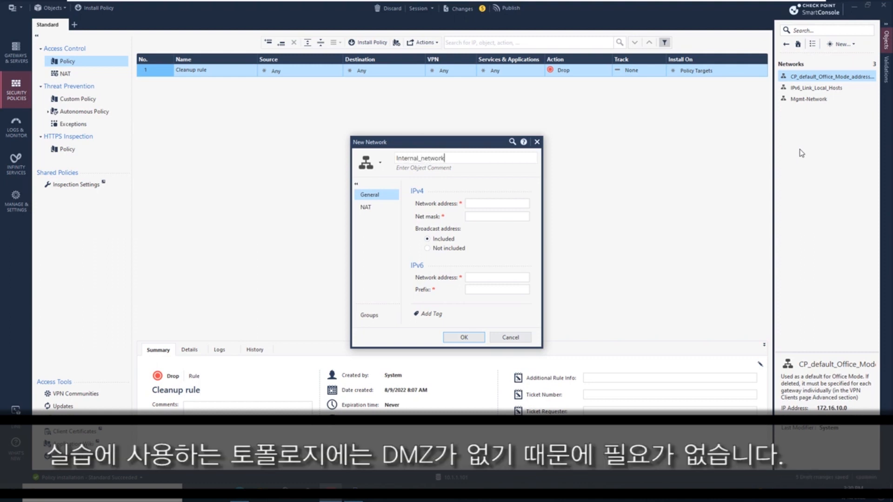
Set Internal_network's network address to 192.168.11.0 and net mask to 255.255.255.0
key(Tab)
key(Tab)
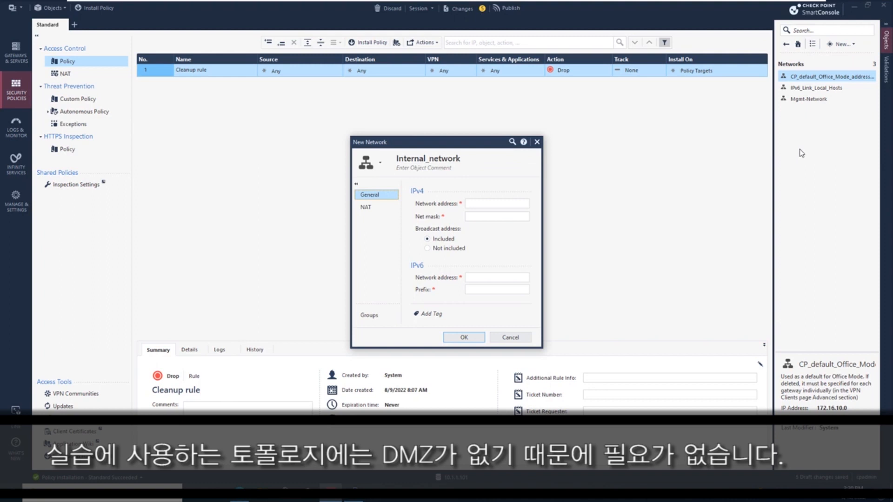
text(192.1)
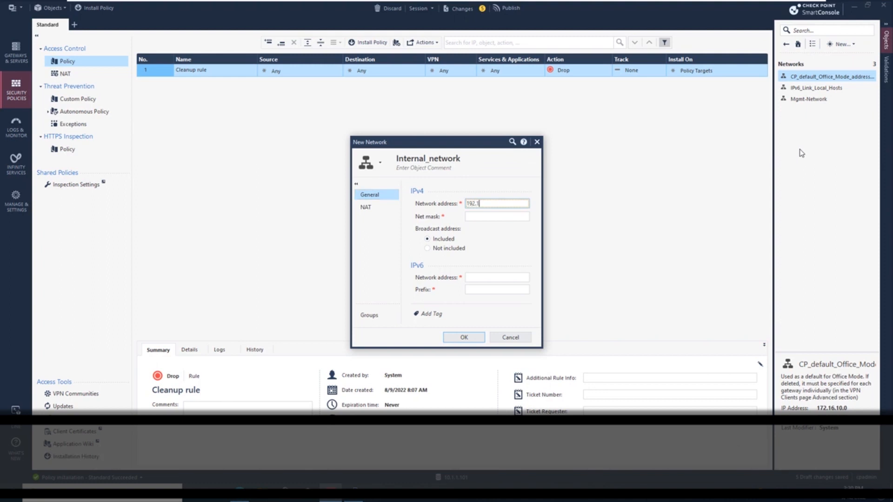
text(68.11.0)
key(Tab)
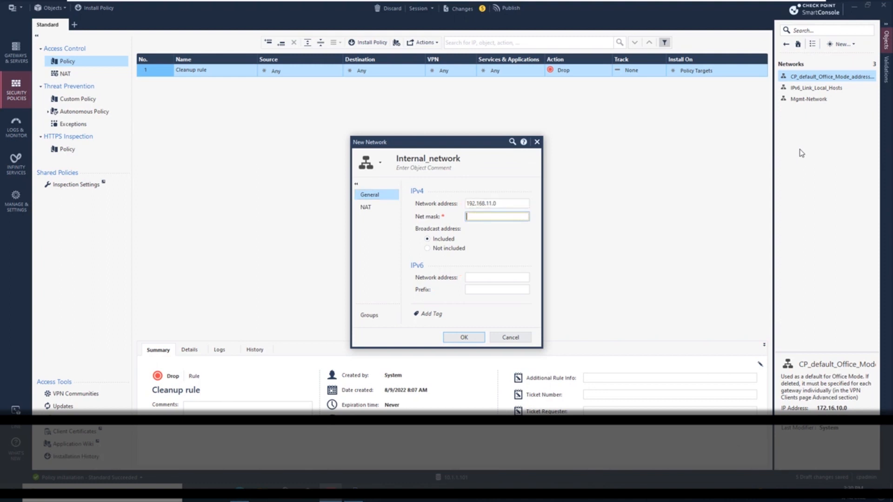
text(255.255.255.0)
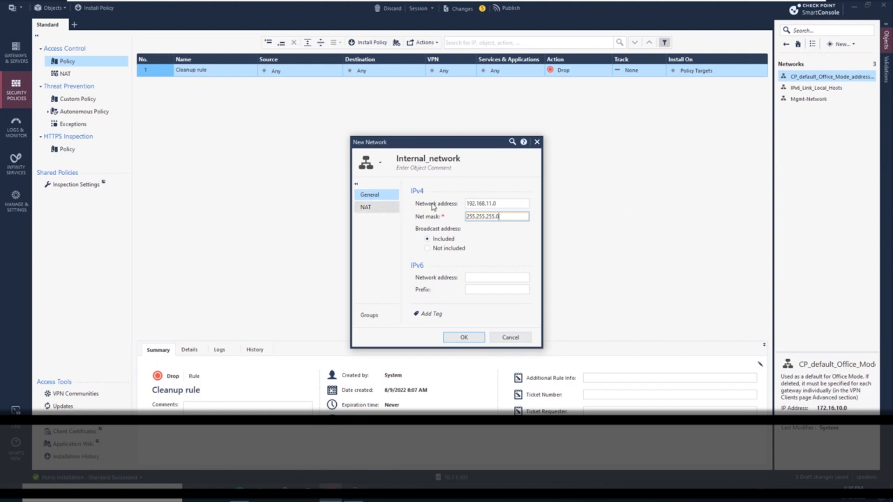
Enable automatic address translation rules for Internal_network, install them on gateway A-GW, and save the network
click(366, 207)
click(430, 203)
click(500, 268)
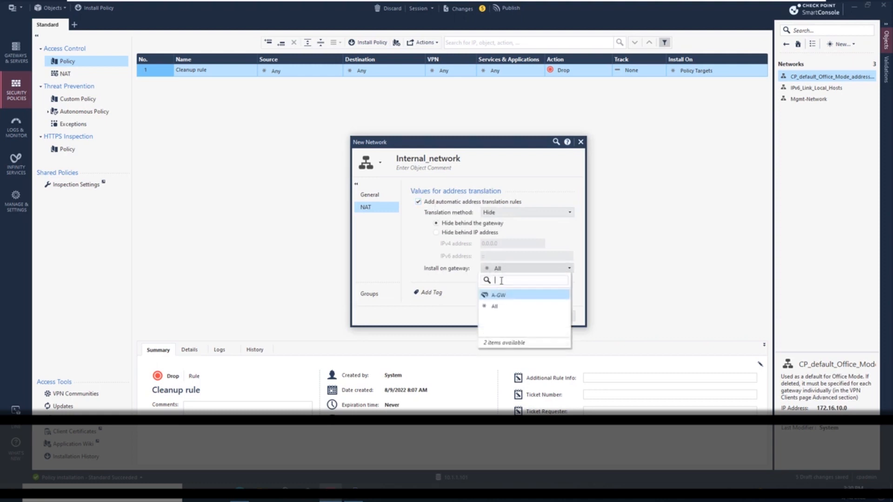
click(501, 294)
click(509, 315)
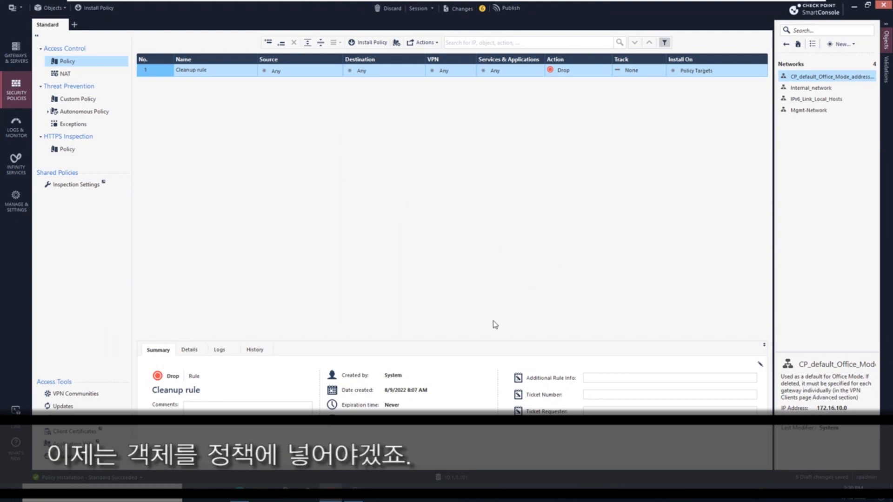
Add a new rule at the top of the access policy and delete it again
click(270, 42)
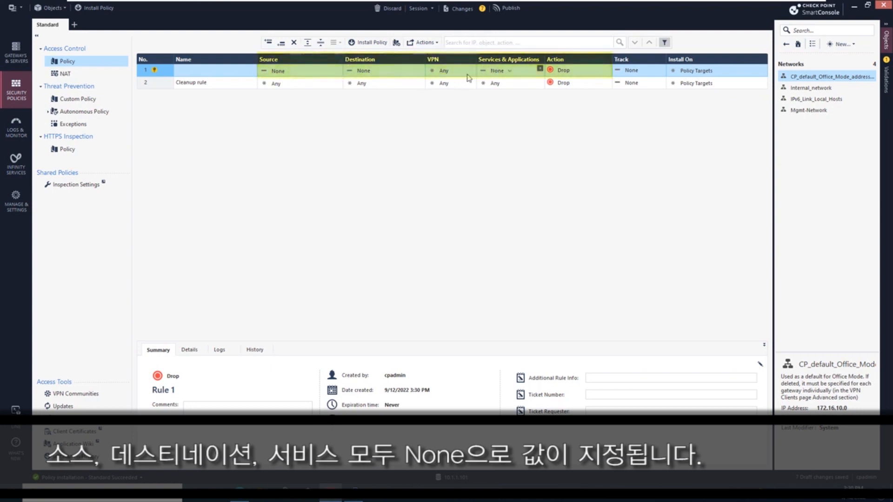
right_click(158, 73)
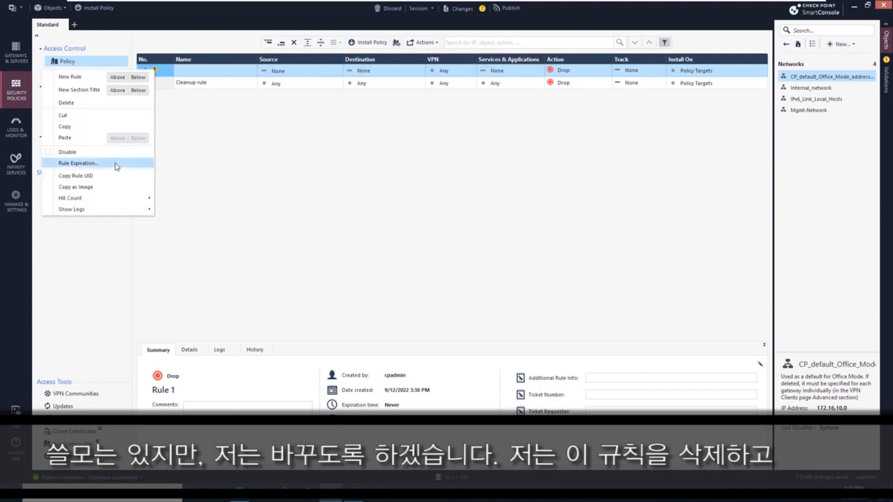
click(81, 103)
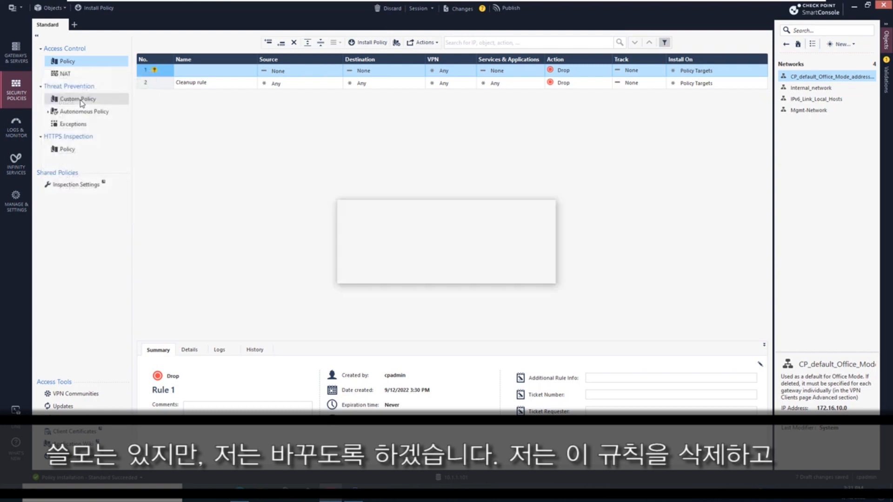
click(472, 274)
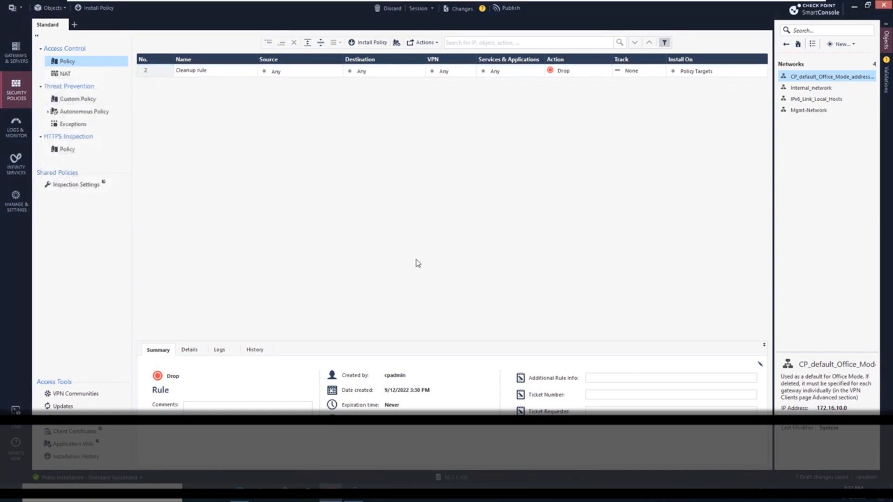
Set the policy's default cell values for new rules' Source, Destination and Services & Applications to Any
click(21, 201)
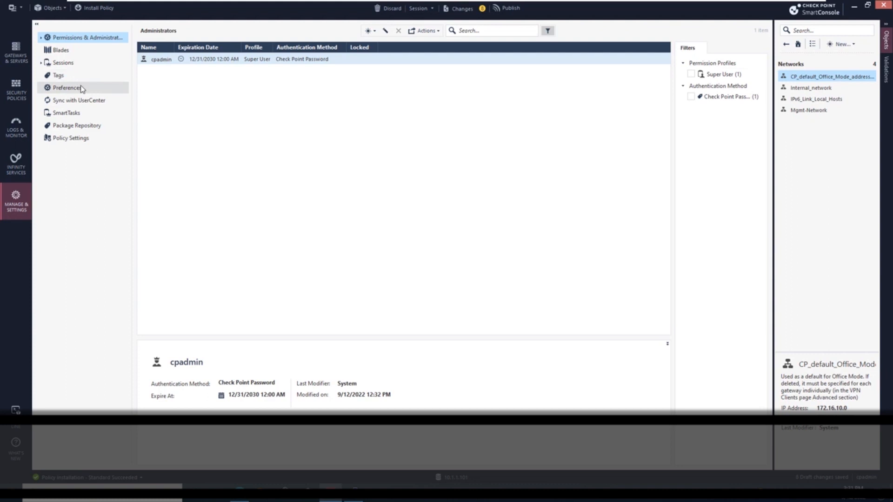
click(85, 144)
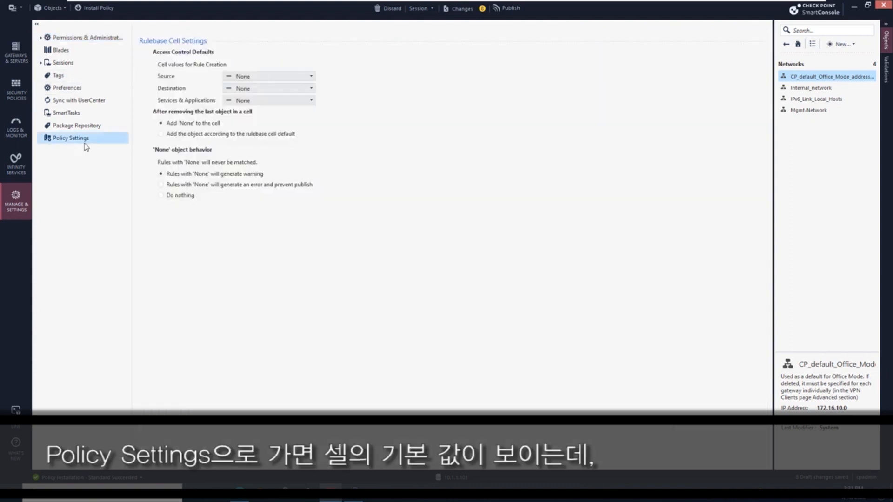
click(246, 77)
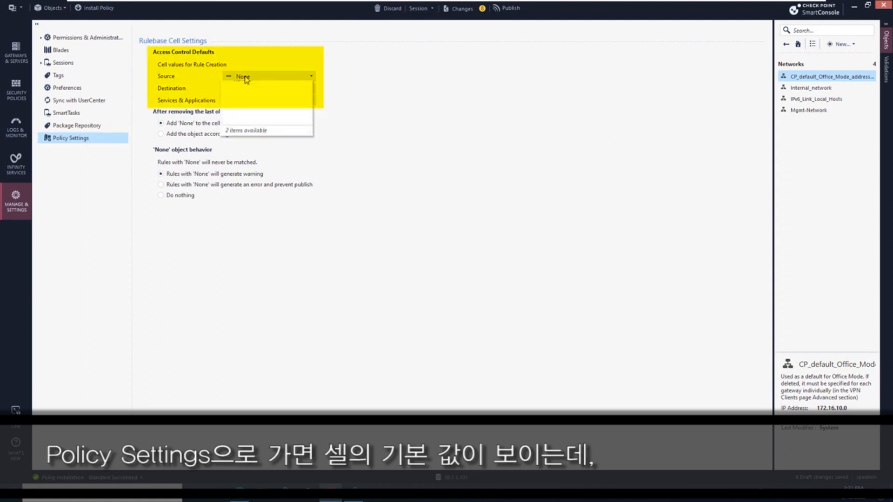
click(238, 88)
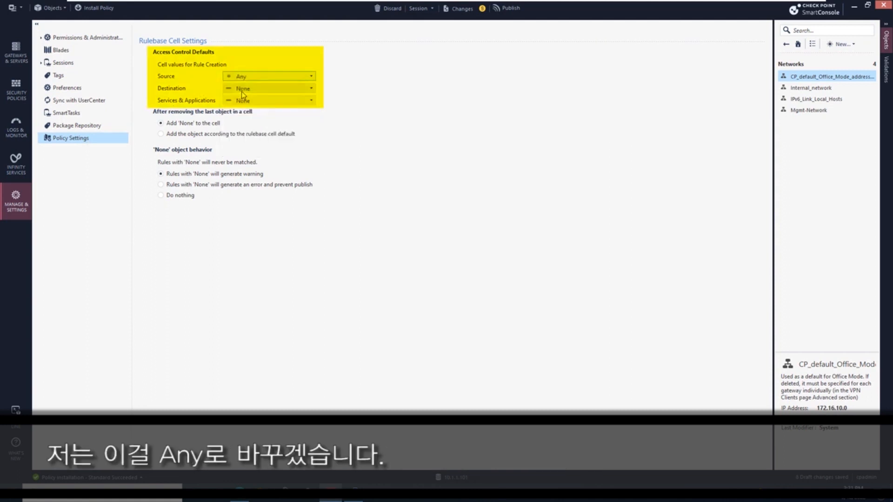
click(245, 89)
click(239, 100)
click(244, 101)
click(240, 113)
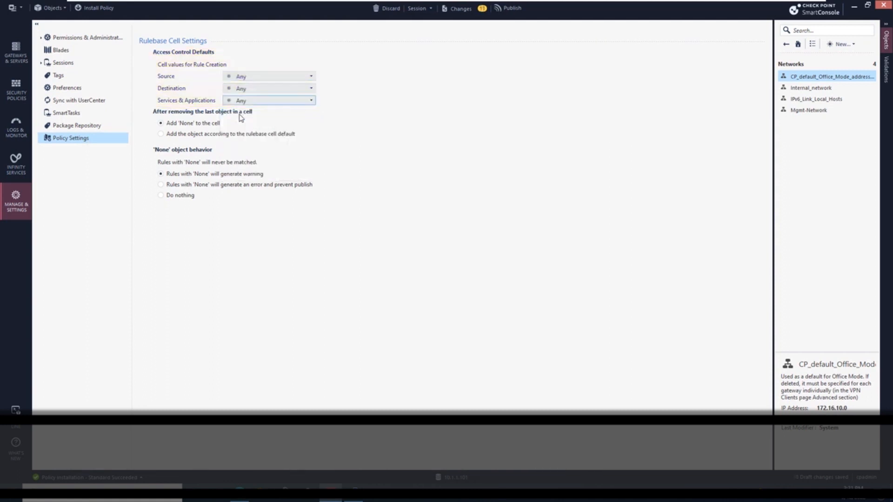
Return to the access policy and publish the session changes
click(23, 93)
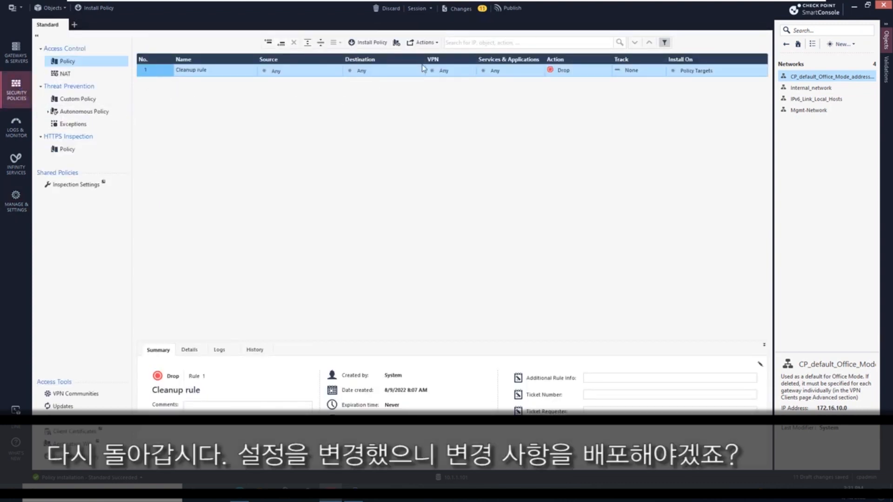
click(517, 8)
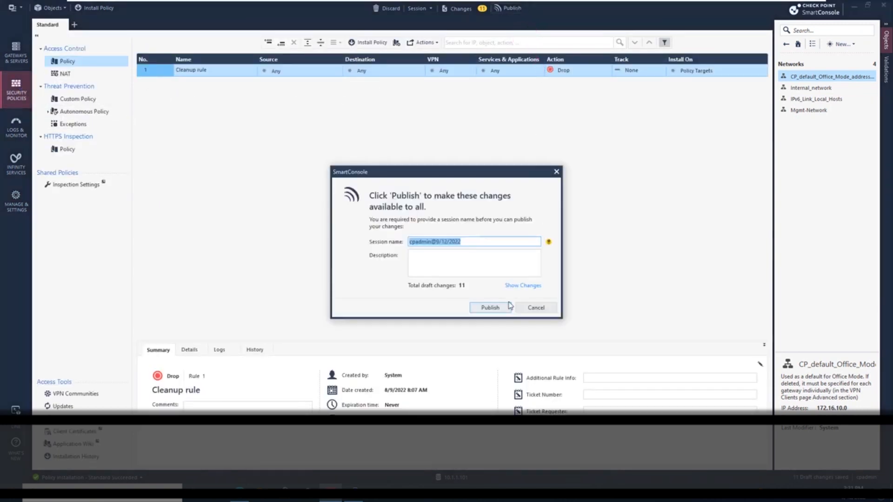
click(488, 308)
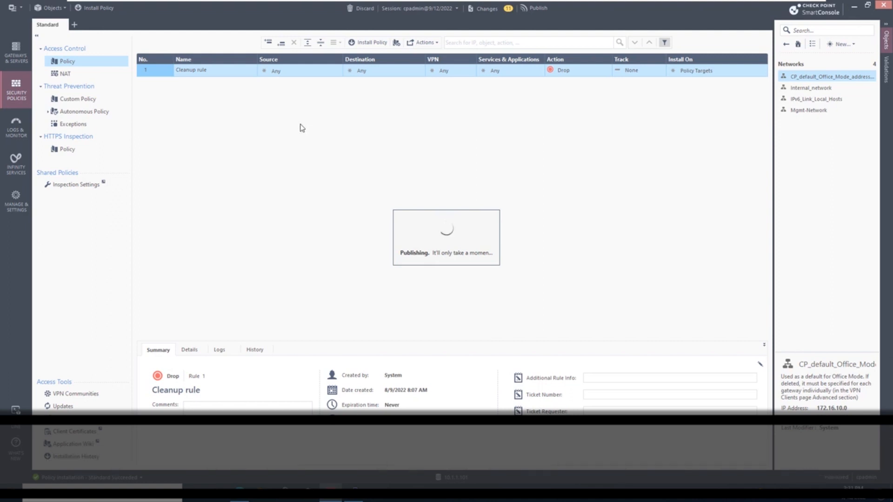
Add a new rule at the top of the policy named mgmt Rule
click(268, 42)
click(232, 73)
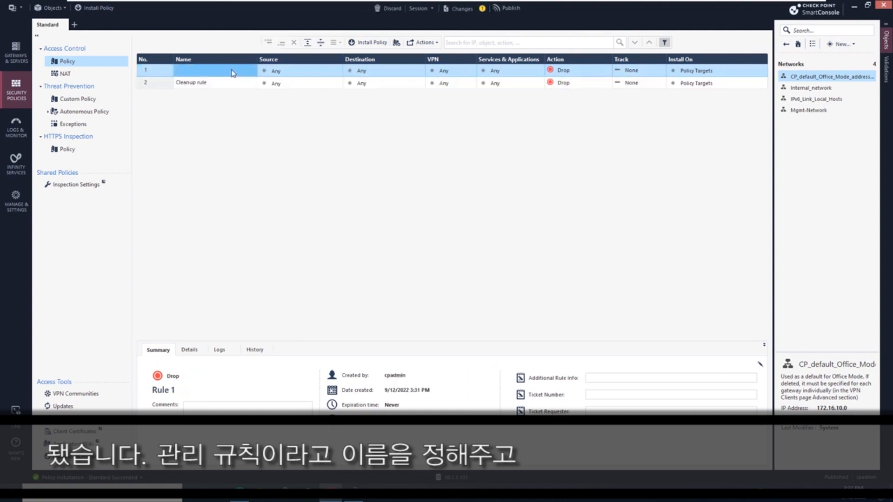
click(233, 70)
text(mgmt Rule)
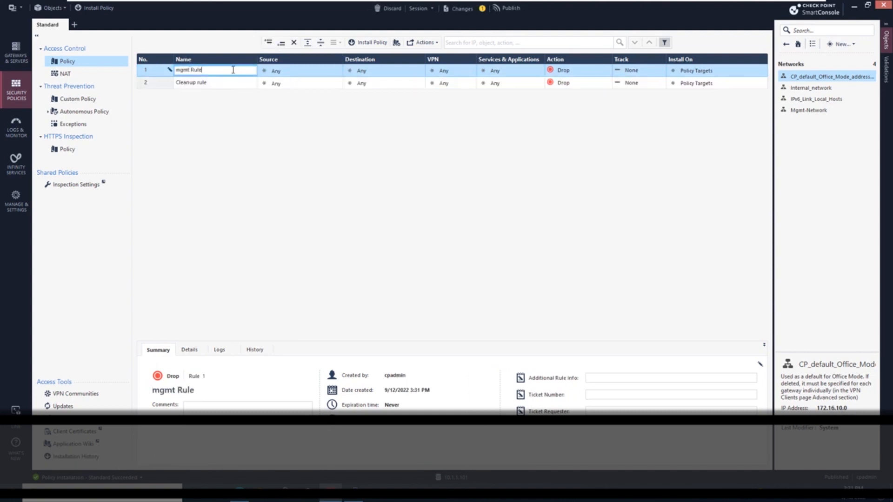
Set mgmt Rule's source to host Admin-Machine and its destination to gateway A-GW
click(786, 44)
click(795, 98)
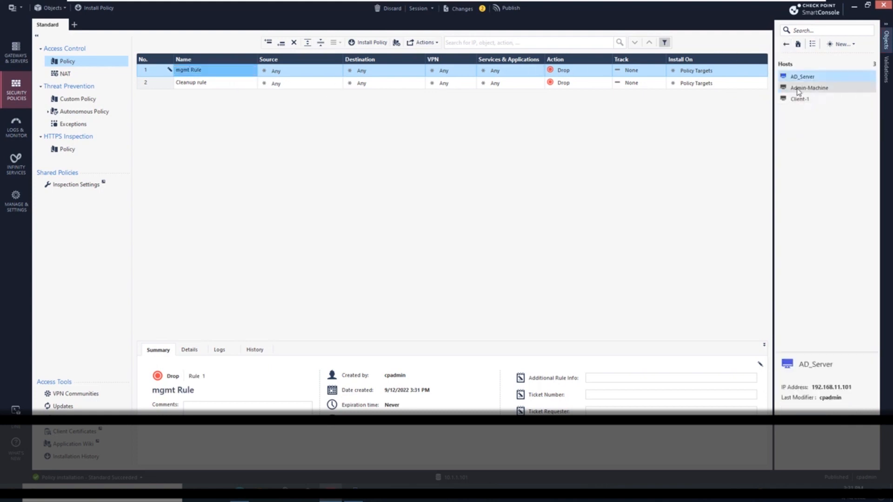
click(806, 92)
drag(807, 92, 285, 72)
click(374, 72)
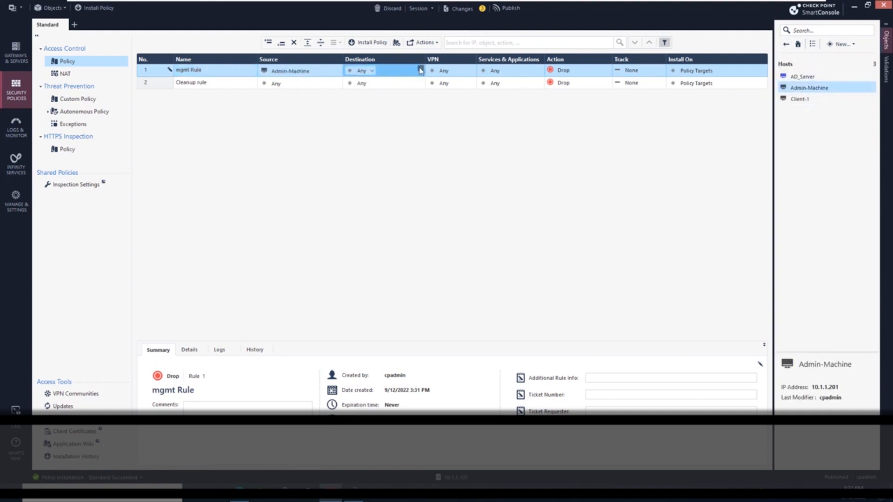
click(151, 168)
Add the https, ssh and icmp-requests services to mgmt Rule
click(540, 69)
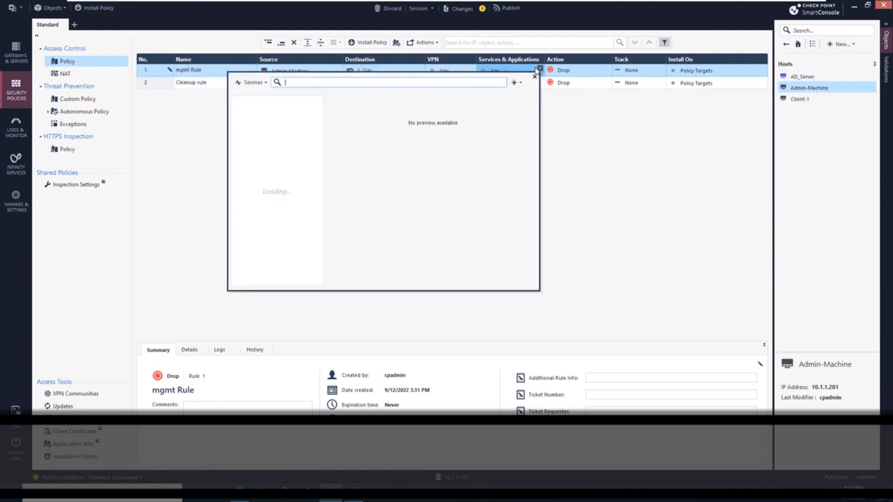
text(http)
double_click(257, 123)
key(BackSpace)
key(BackSpace)
key(BackSpace)
key(BackSpace)
text(ssh)
key(BackSpace)
key(BackSpace)
key(BackSpace)
text(icmp)
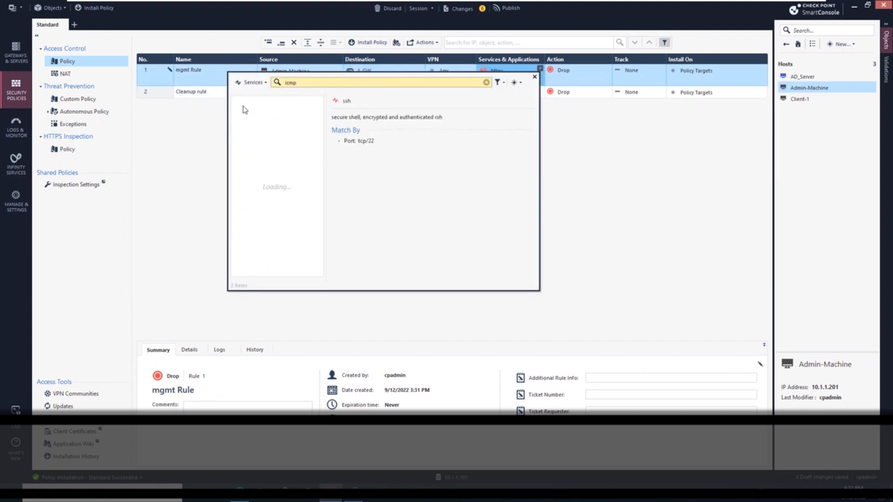
click(237, 169)
click(567, 172)
Set mgmt Rule's action to Accept and its track to Log
click(558, 71)
click(505, 86)
click(633, 71)
click(604, 91)
Add a new rule below mgmt Rule named Stealth
click(283, 42)
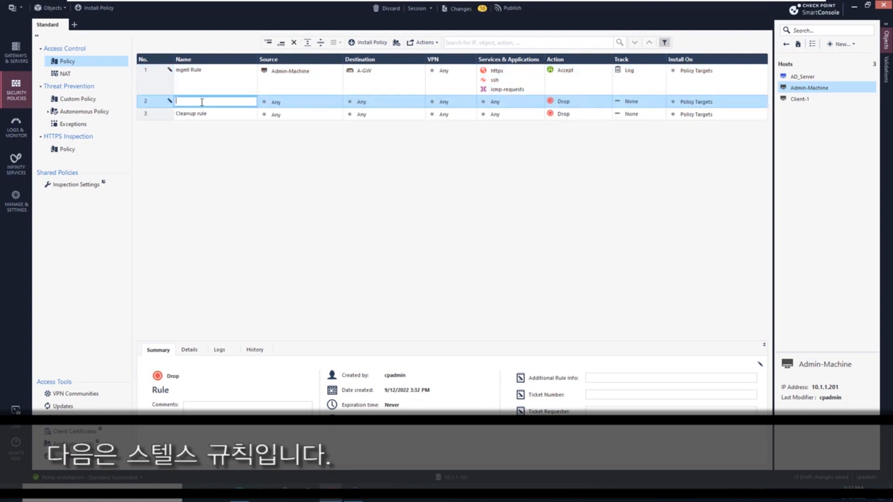
text(Stealth)
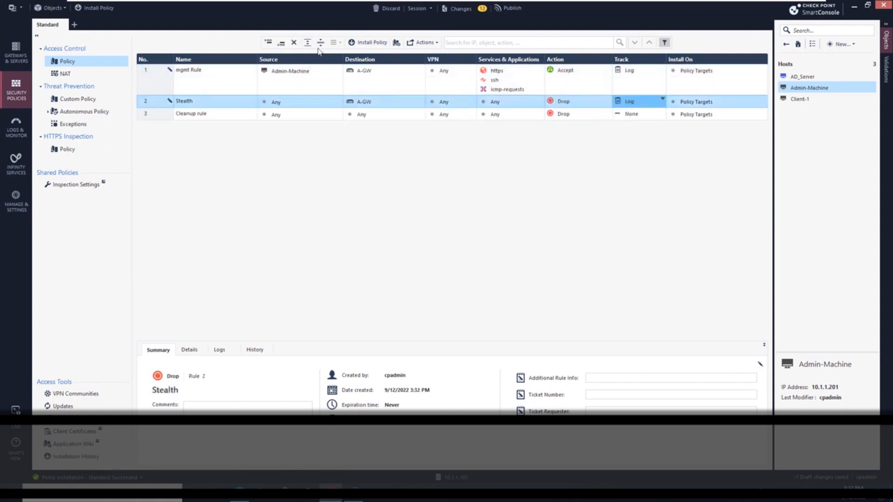
Add a rule named DNS with sources Internal_network and Mgmt-Network
click(280, 43)
double_click(207, 115)
text(DNS)
click(338, 113)
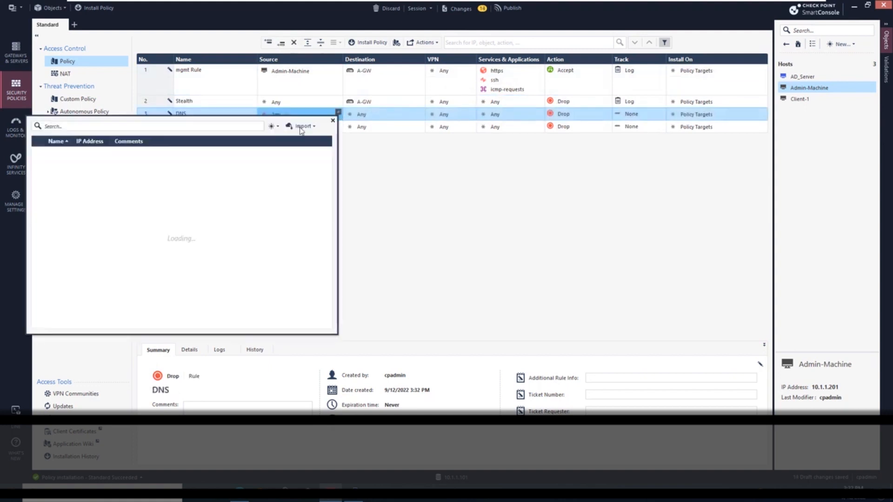
click(38, 175)
click(39, 187)
click(381, 200)
Set the DNS rule's service to dns
click(541, 113)
text(dns)
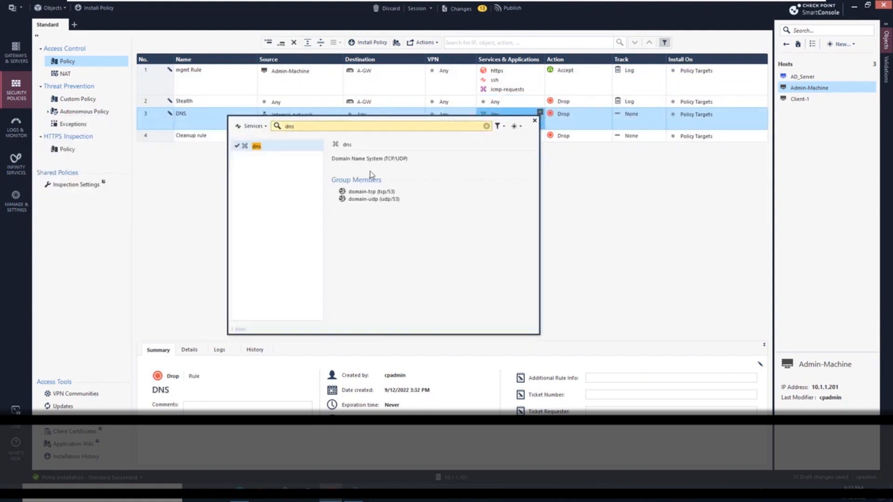
click(235, 146)
Set the DNS rule's action to Accept and its track to Log
click(564, 114)
click(565, 135)
click(632, 125)
click(634, 145)
Add a rule named Noise with the nbt and bootp services
click(281, 42)
double_click(207, 136)
text(Noise)
click(540, 134)
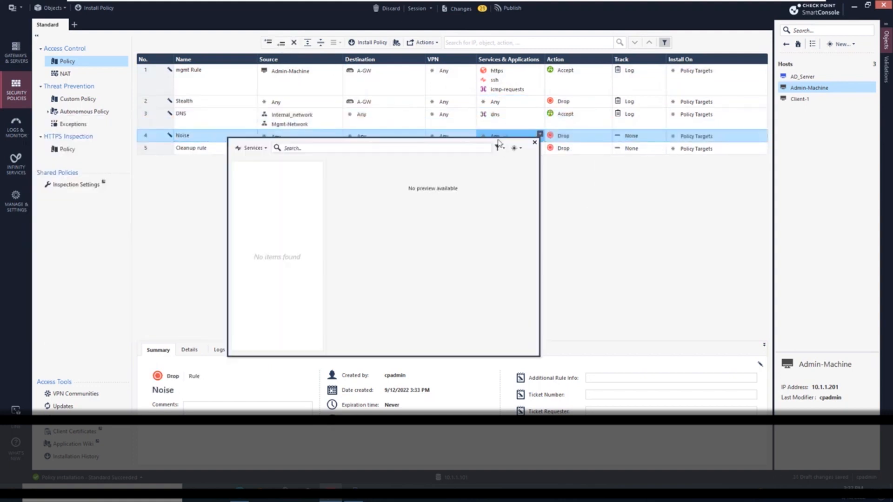
text(nbt)
click(235, 169)
double_click(289, 148)
text(bootp)
click(236, 168)
click(534, 143)
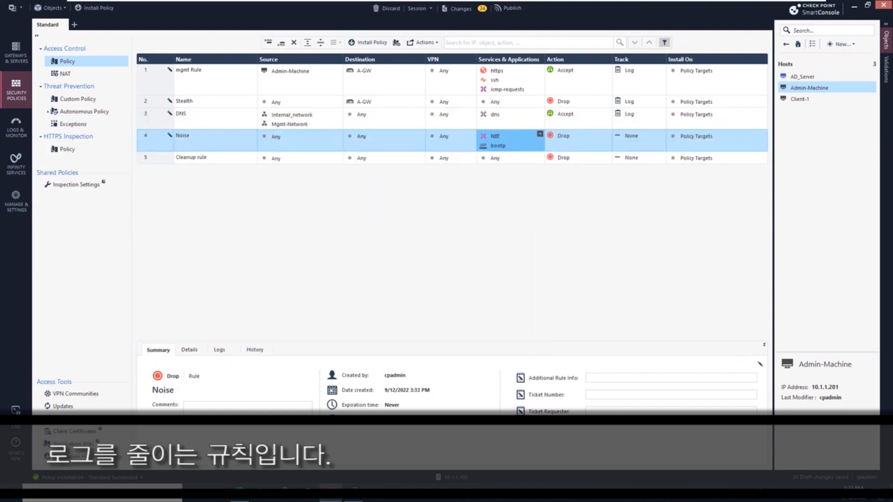
Add a new rule below Noise and name it LDAP Traffic
click(281, 42)
key(Escape)
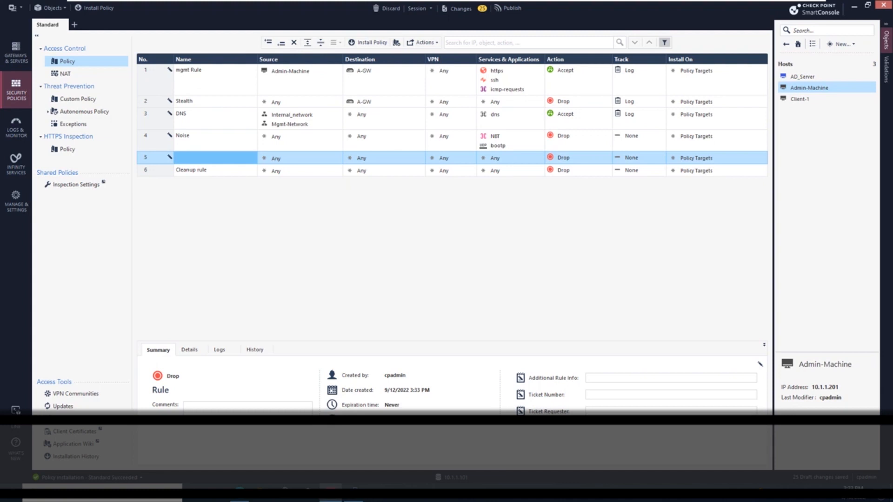
double_click(215, 158)
text(LDAP Traffic)
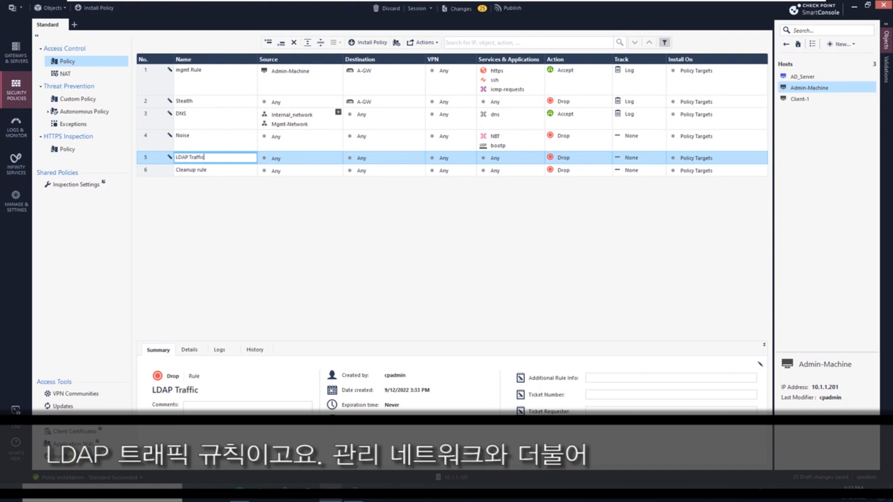
Set the LDAP Traffic rule's source to Mgmt-Network and its destination to AD_Server
click(337, 112)
drag(289, 124, 298, 158)
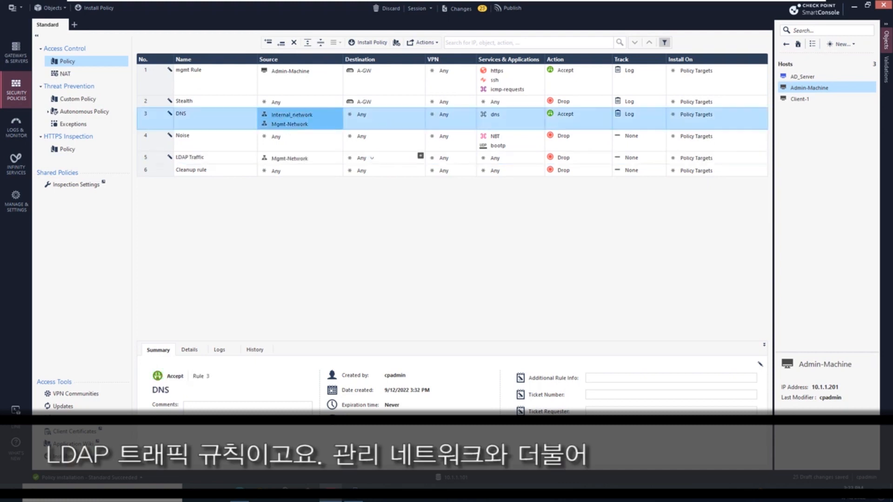
click(420, 156)
text(ad)
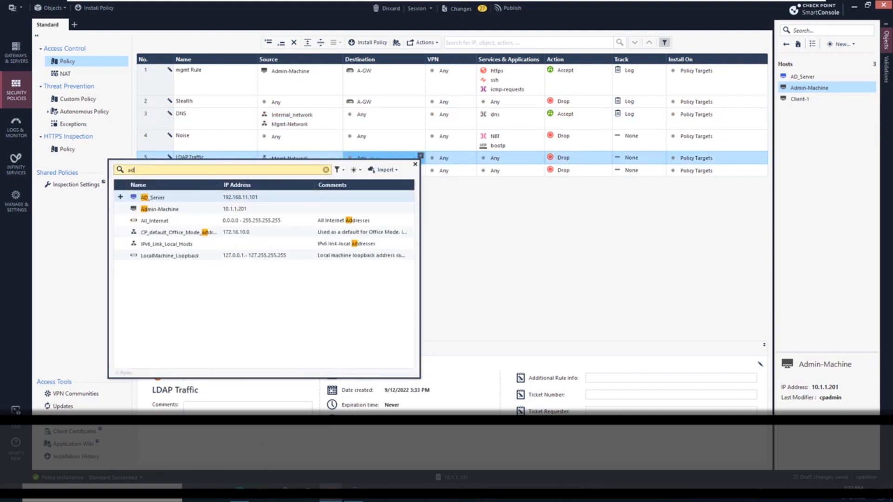
click(153, 197)
Add the ldap, ldap-ssl and ldap_udp services to the LDAP Traffic rule
click(540, 156)
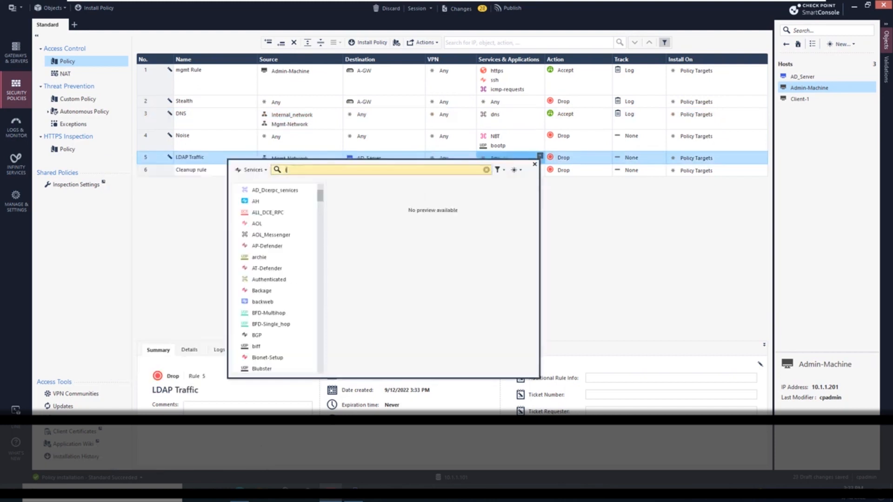
text(ldap)
click(237, 201)
click(237, 212)
click(534, 165)
click(558, 166)
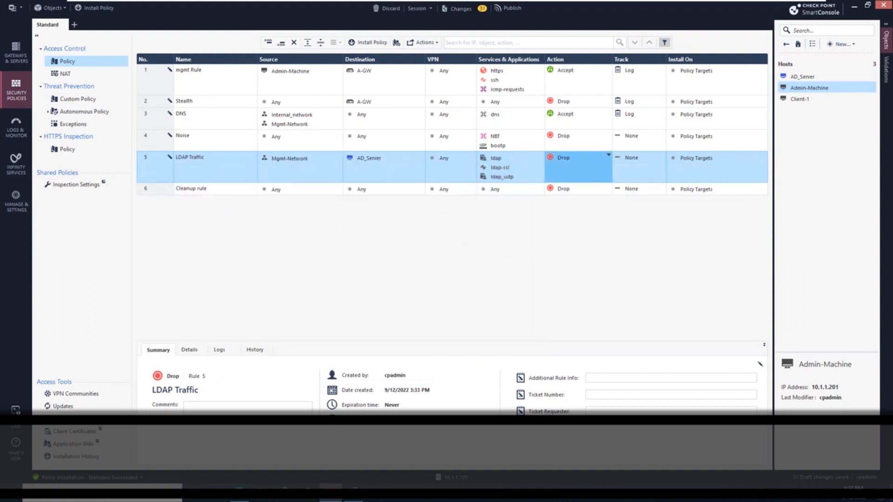
Set the LDAP Traffic rule's action to Accept and its track to Log
click(535, 172)
click(575, 142)
click(551, 148)
right_click(561, 140)
click(539, 156)
right_click(623, 171)
click(600, 186)
Add a new rule below LDAP Traffic named Internet
click(280, 43)
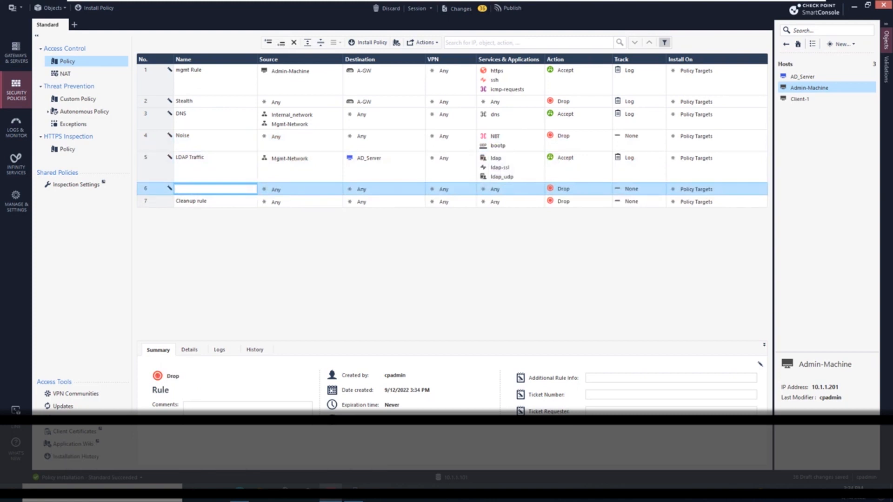
text(Intnernet)
key(ctrl+a)
text(Internet)
Copy the sources Internal_network and Mgmt-Network from the DNS rule into the Internet rule
click(297, 120)
drag(298, 120, 299, 189)
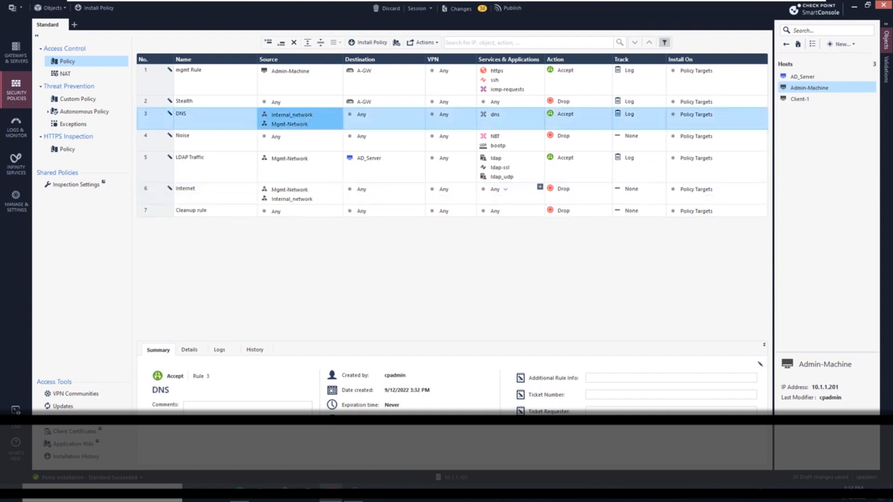
Add the http and https services to the Internet rule
click(539, 187)
text(htt)
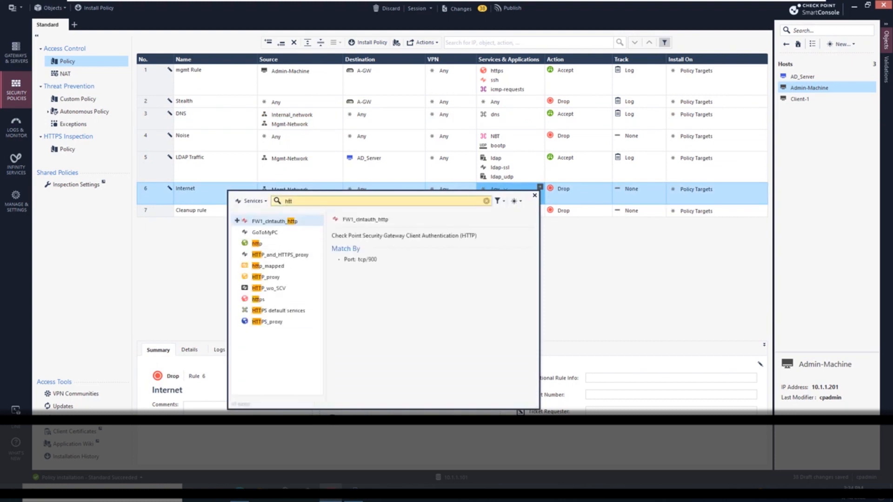
click(237, 243)
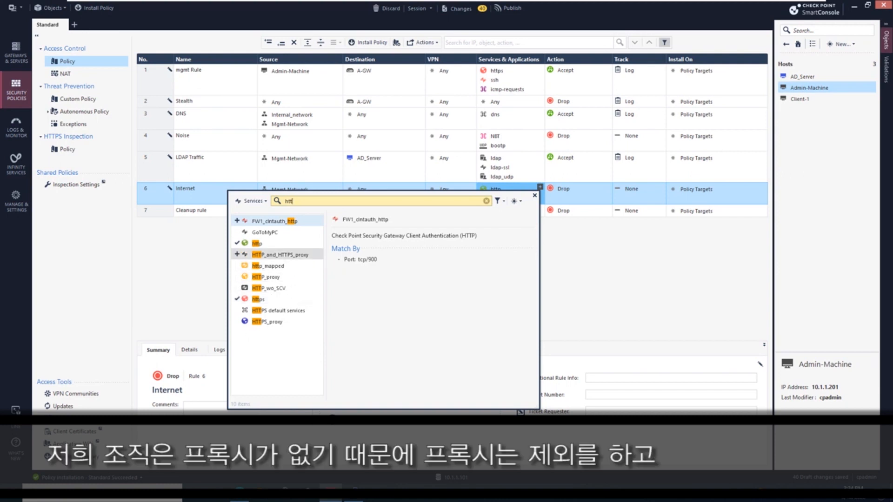
key(Escape)
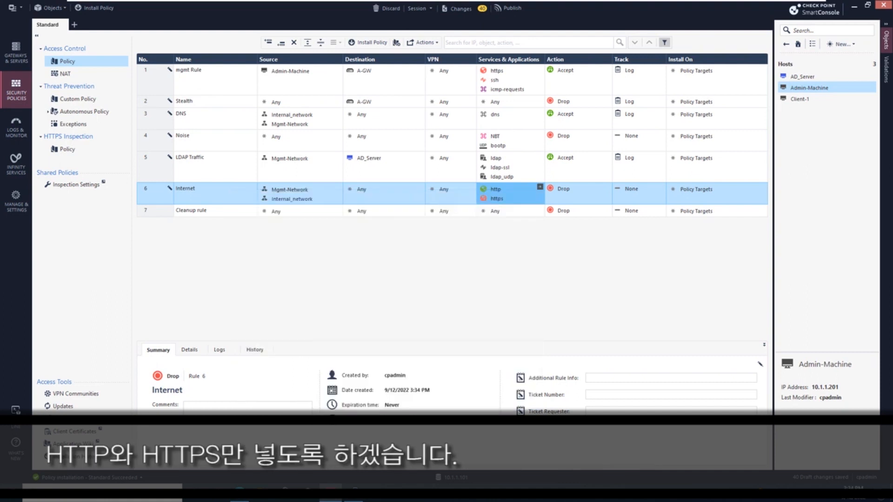
Set the Internet rule's action to Accept and its track to Log
click(557, 189)
click(518, 197)
click(631, 189)
click(577, 209)
Set the Cleanup rule's track to Log, then publish and install the policy on A-GW
click(631, 211)
click(577, 230)
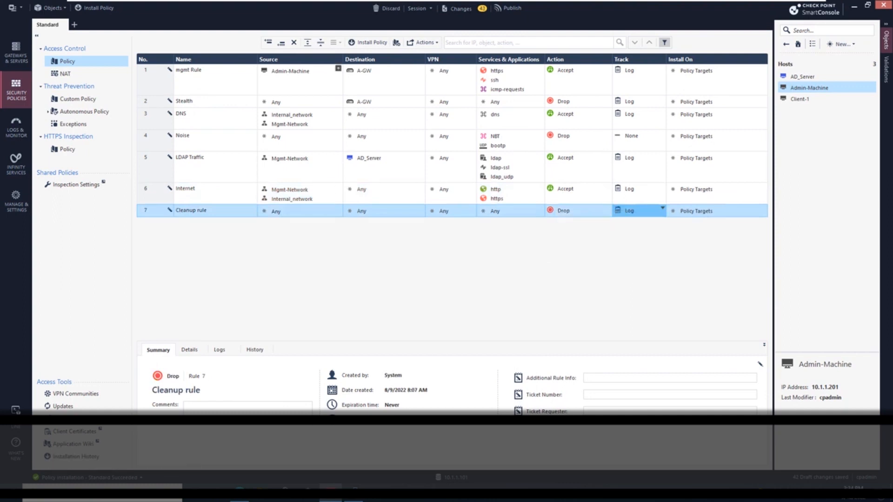
click(368, 43)
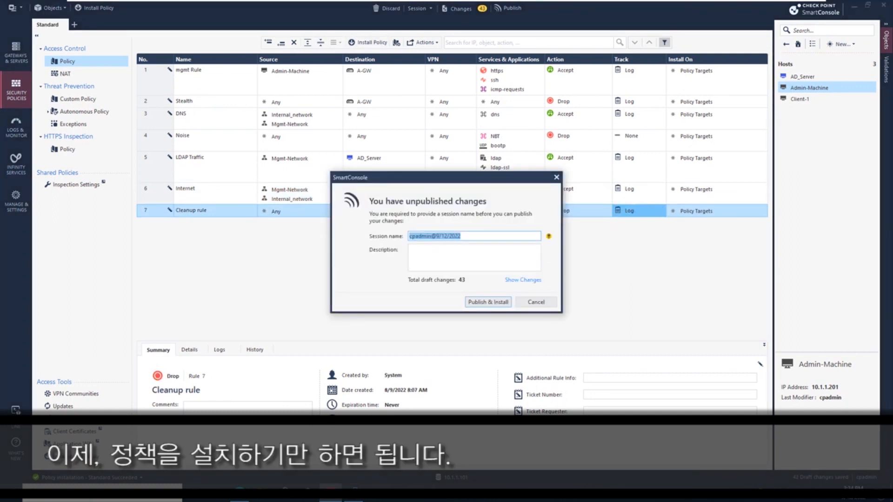
key(Return)
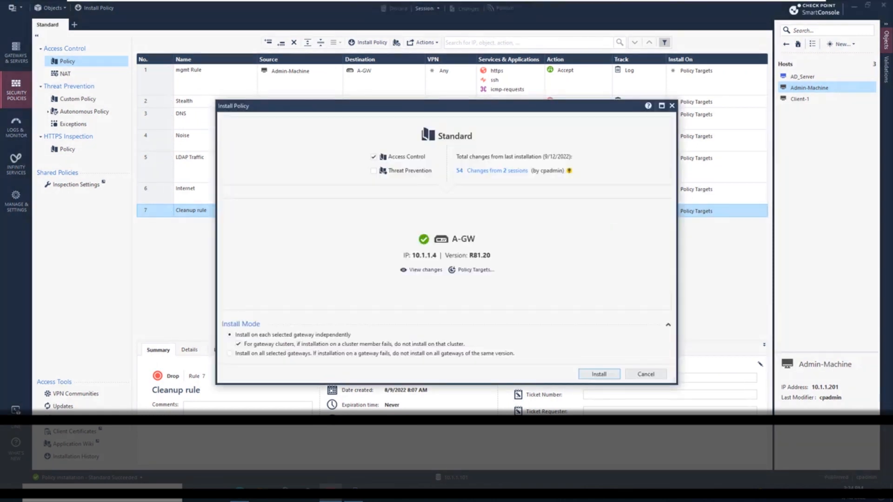
key(Return)
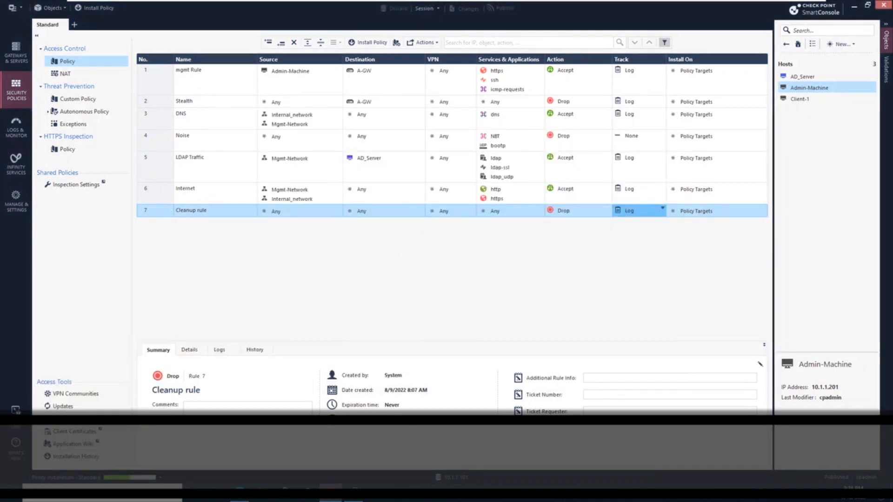
Switch to PuTTY, dismiss the connection error, restart the session to the gateway, and minimize it
click(300, 80)
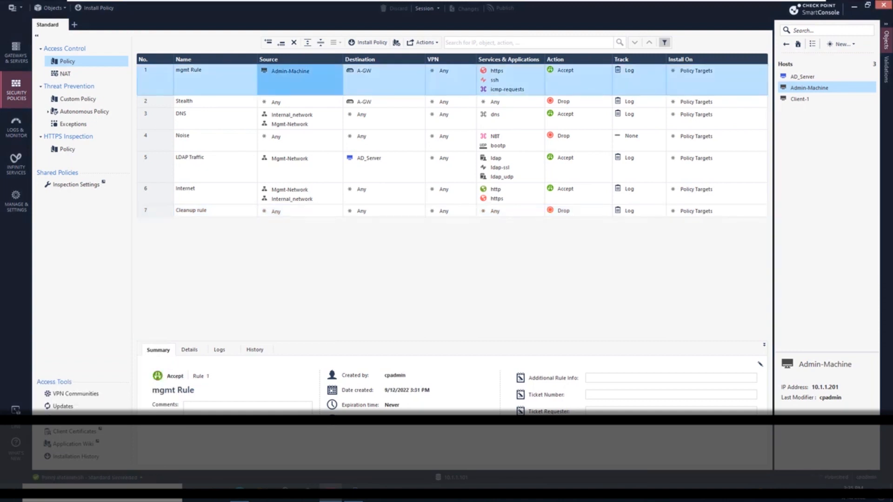
click(354, 494)
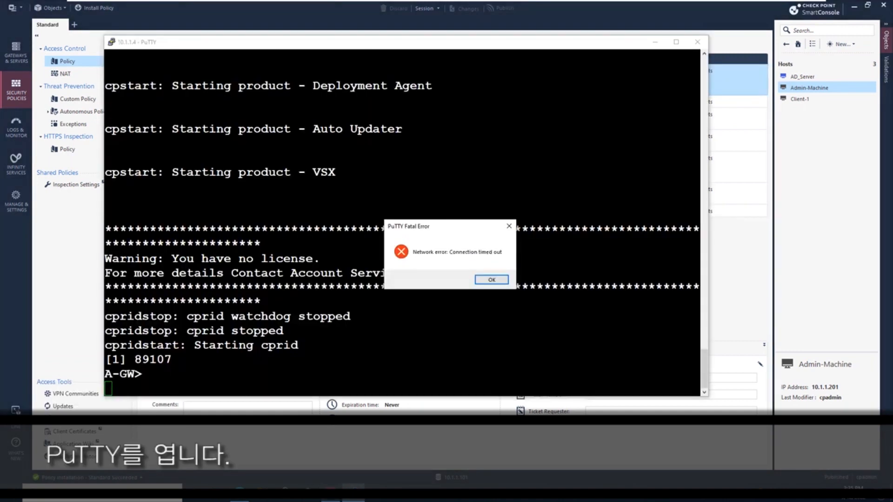
click(492, 279)
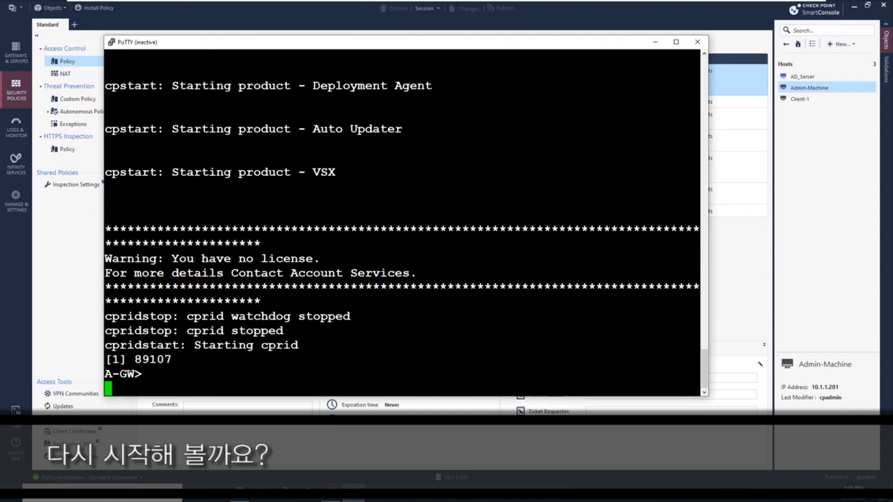
right_click(247, 42)
click(279, 141)
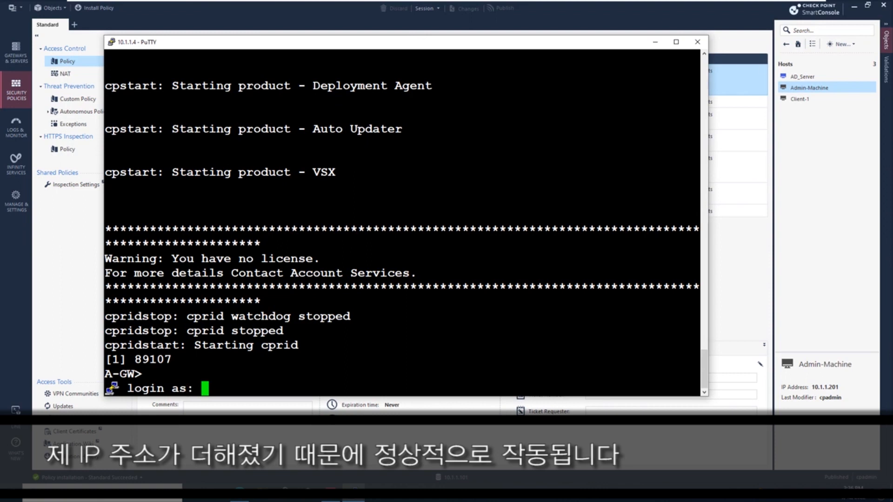
click(655, 42)
Create a new network named DMZNetwork with address 192.168.12.0 and net mask 255.255.255.0
mouse_move(286, 71)
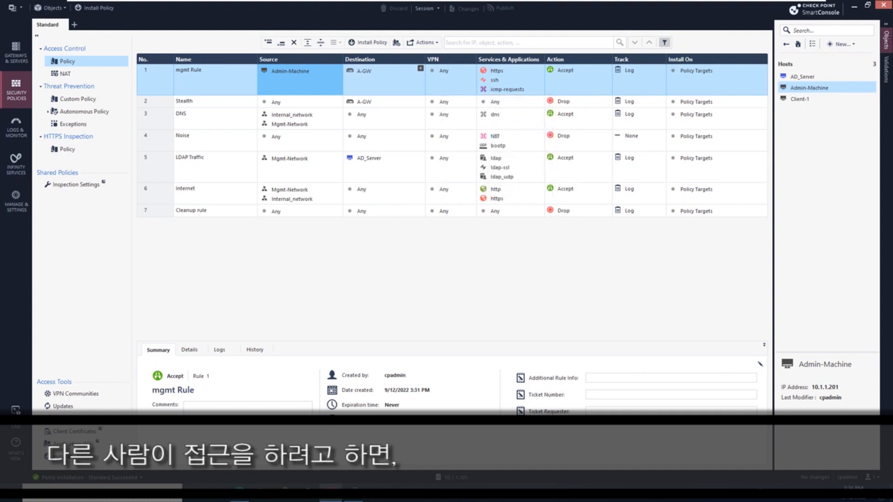
click(385, 102)
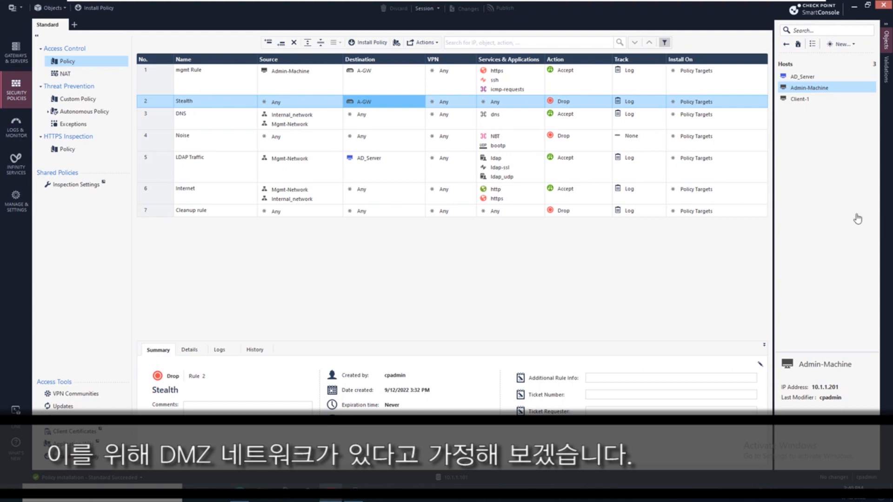
click(840, 44)
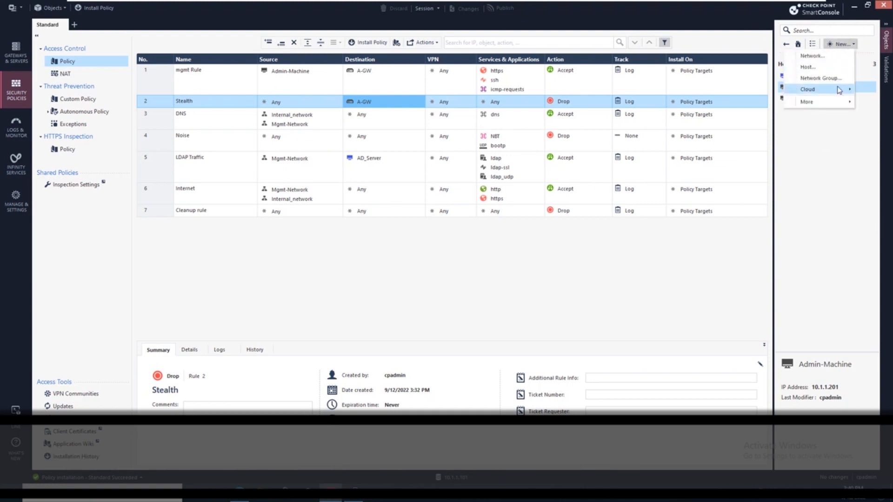
click(828, 56)
text(DMZNetwork)
key(Tab)
text(19)
key(Tab)
text(255.255.255.0)
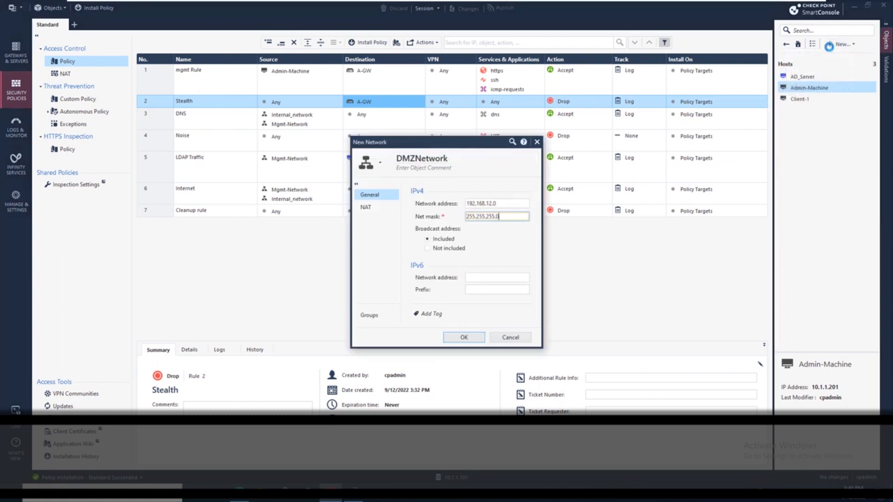
Open the network's NAT page, rename the network DMZ-Network, and save the object
click(366, 206)
click(411, 158)
text(-)
click(502, 269)
click(503, 293)
click(511, 317)
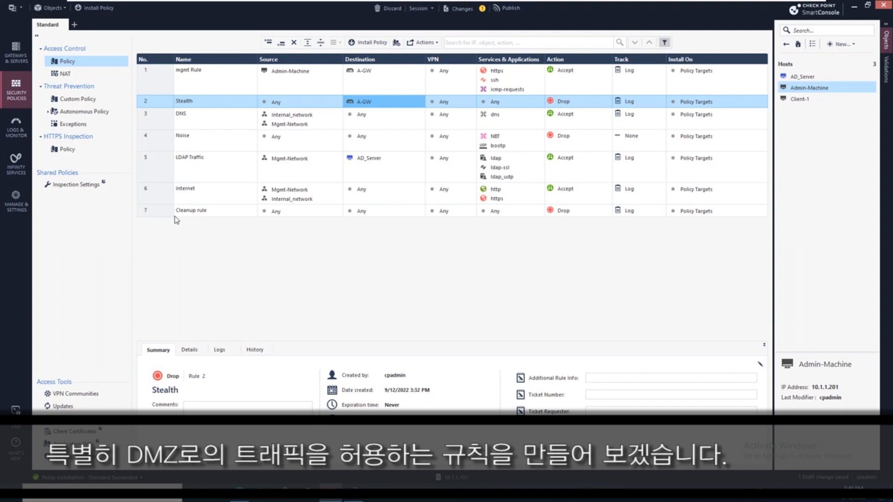
Add a new rule below LDAP Traffic named DMZ Traffic
click(160, 199)
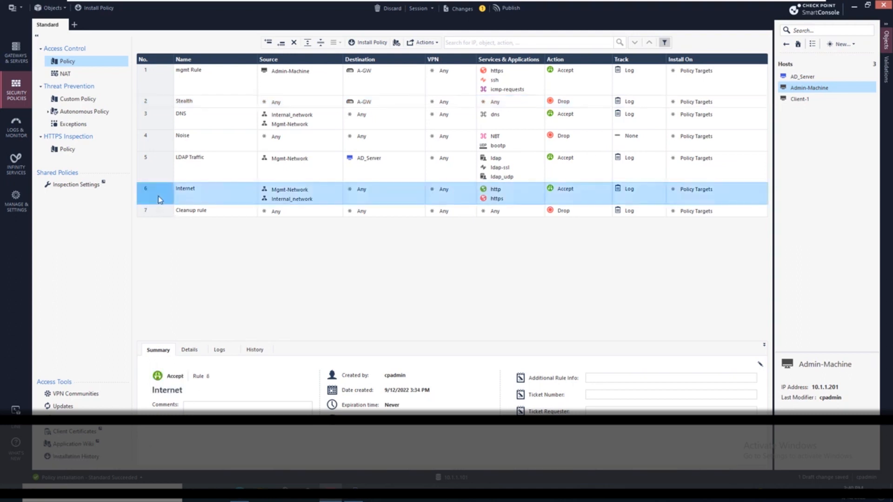
click(157, 168)
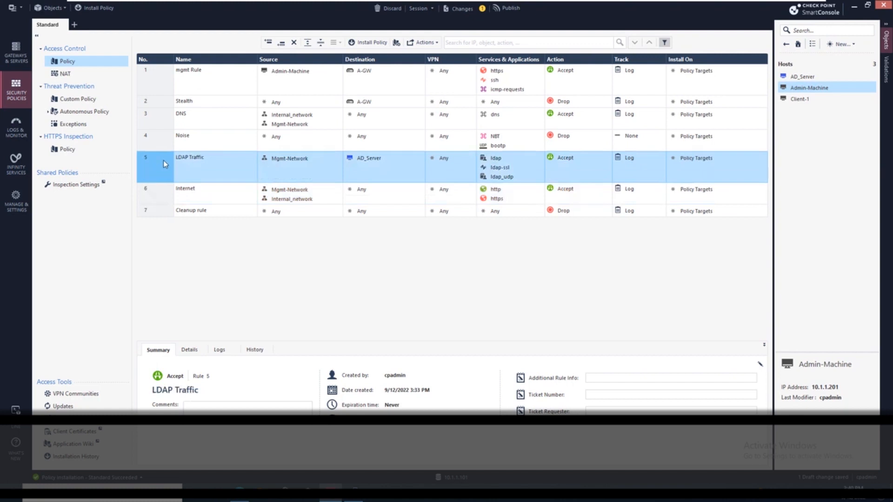
click(284, 42)
click(225, 189)
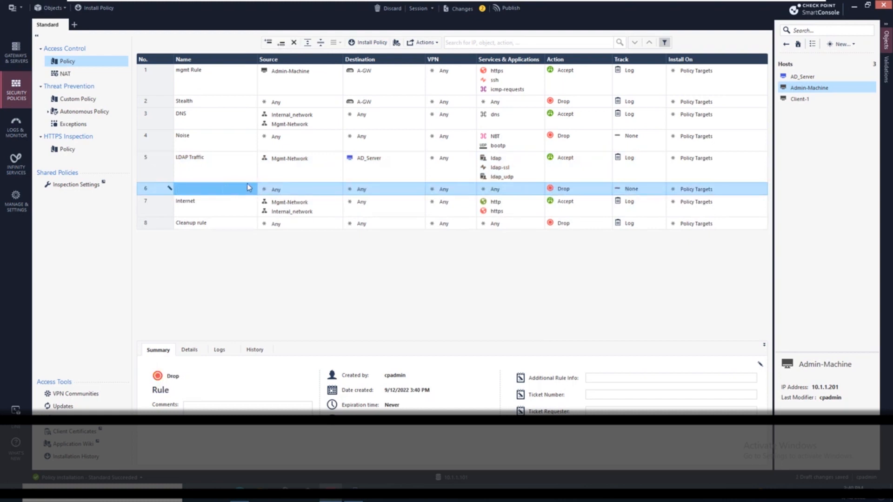
click(241, 189)
text(DMZ Traffic)
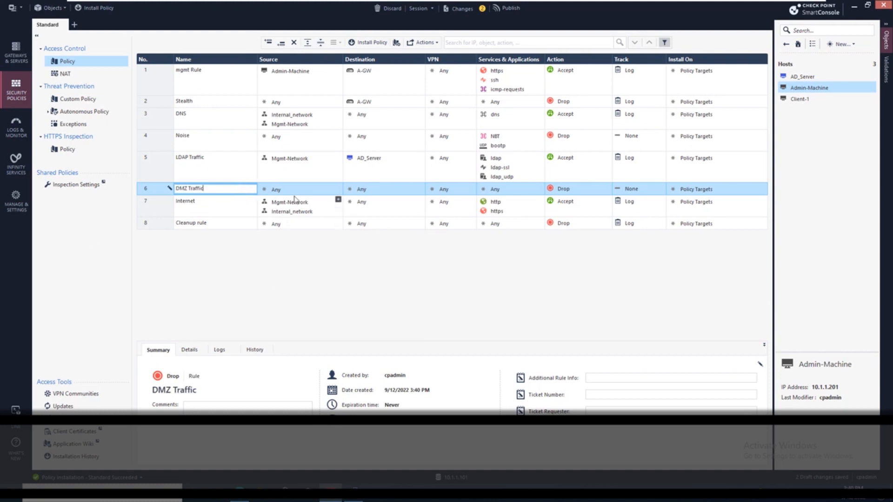
Set the DMZ Traffic rule's source to DMZ-Network
click(337, 188)
click(337, 188)
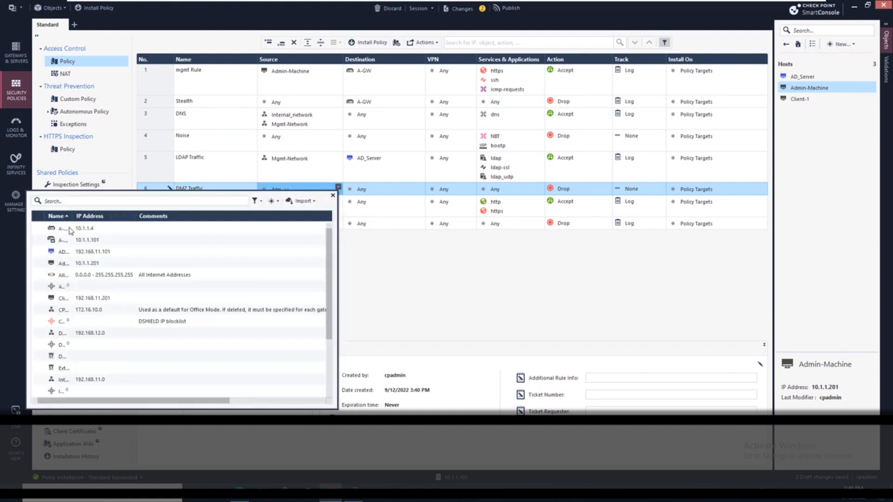
click(73, 251)
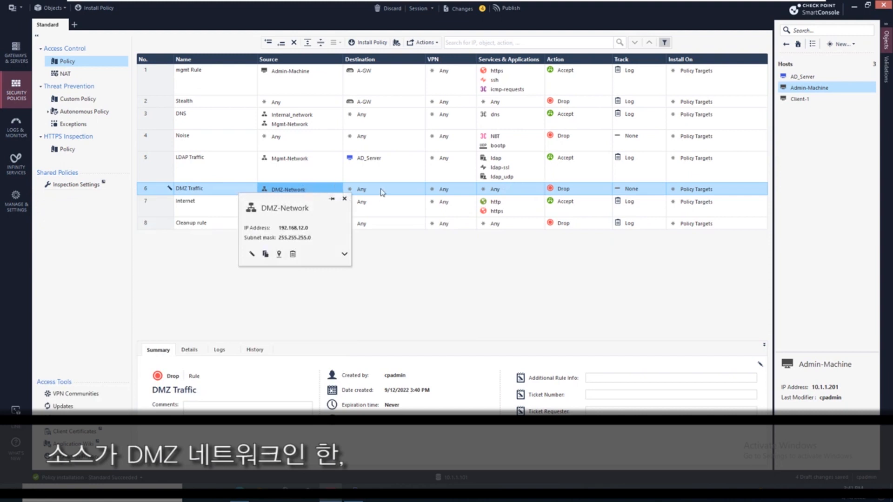
Set the DMZ Traffic rule's action to a new inline layer named DMZ_Layer with the Firewall blade
click(563, 191)
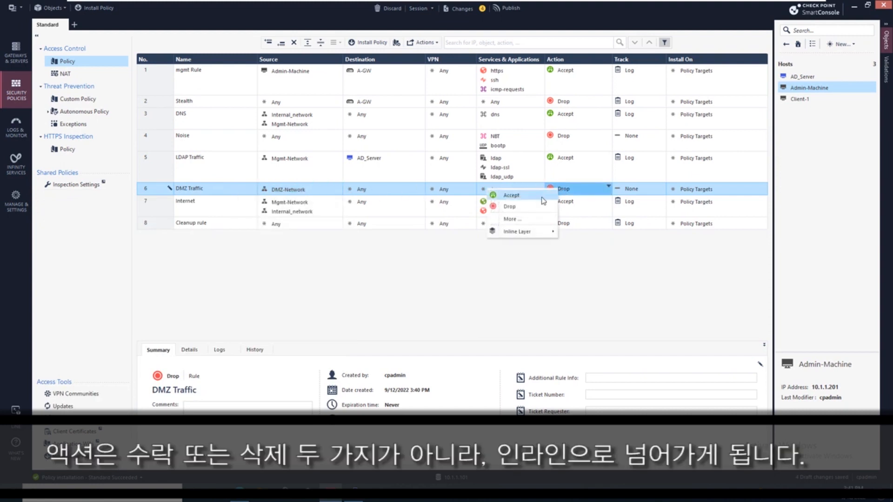
mouse_move(544, 232)
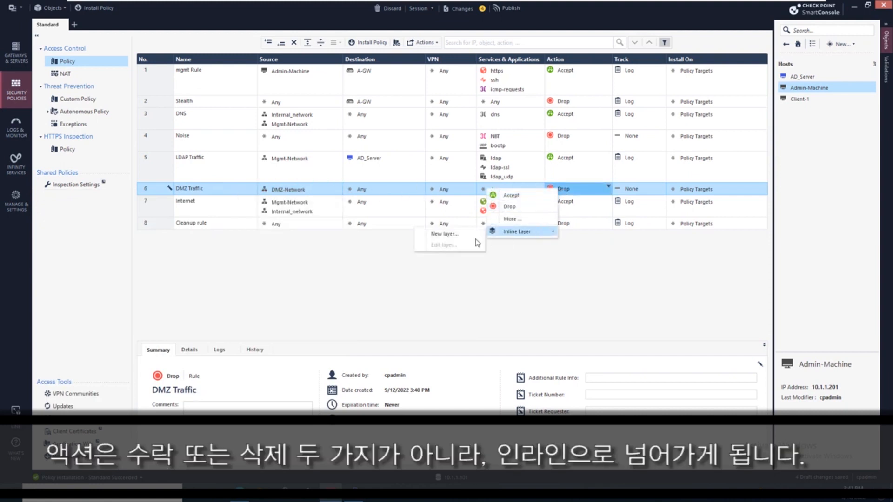
click(476, 234)
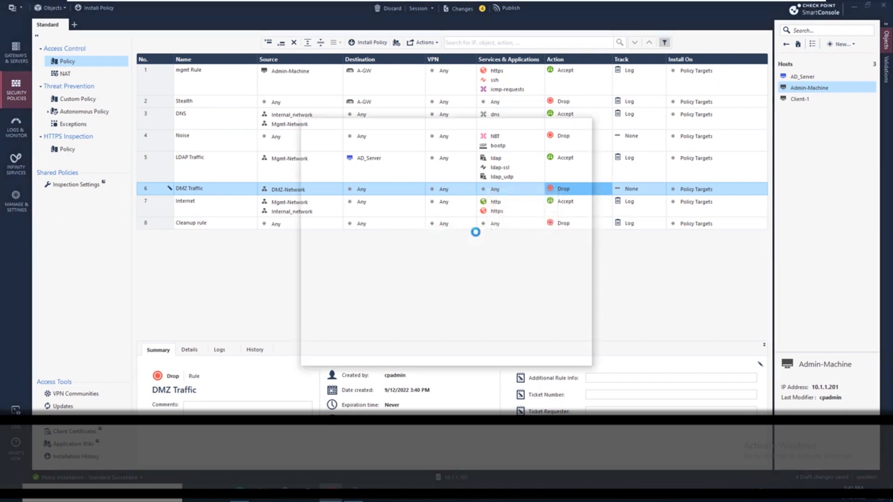
text(DMZ_Layer)
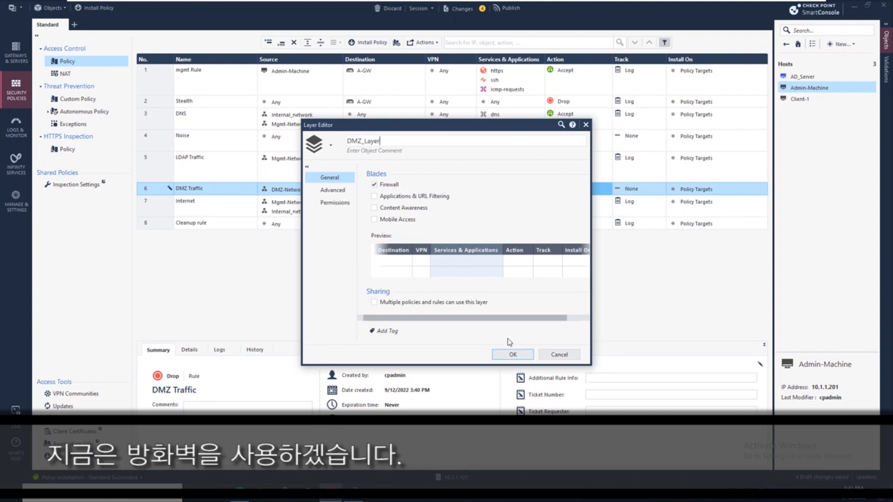
click(526, 352)
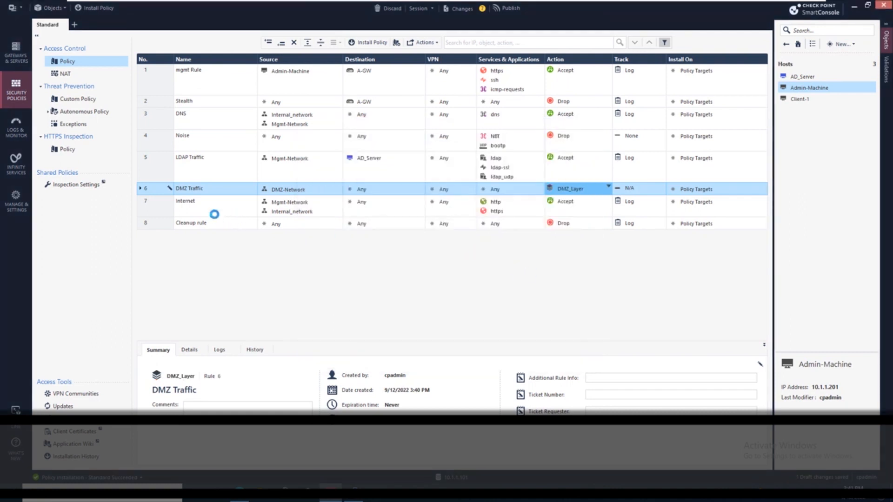
Expand the DMZ Traffic inline layer and set its cleanup rule's track to Log
click(194, 206)
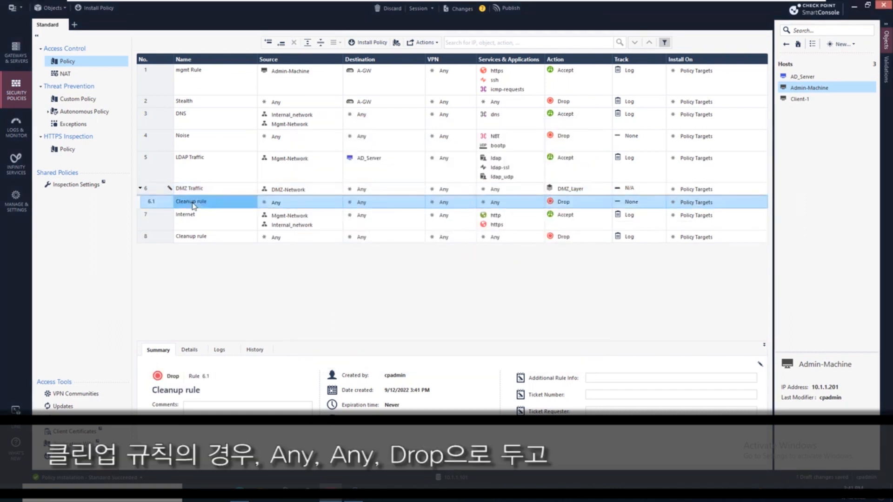
click(625, 202)
click(577, 217)
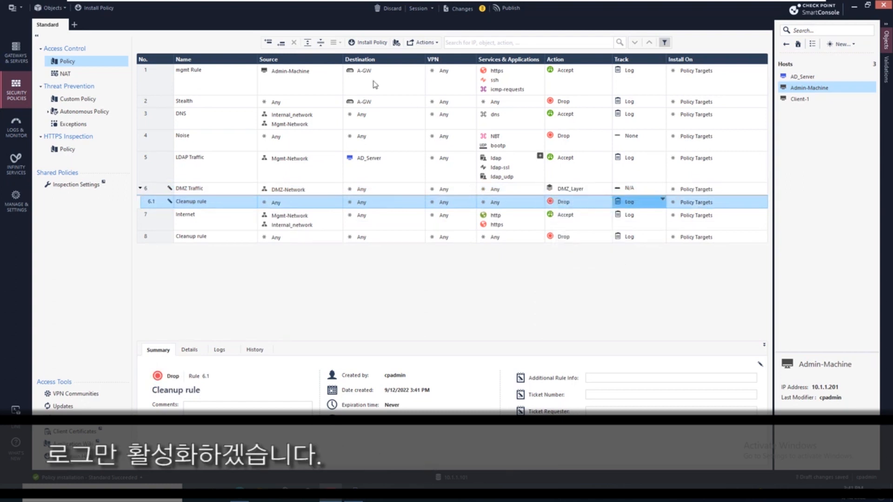
Add a DMZ layer rule above the cleanup rule from DMZ-Network to Mgmt-Network and Internal_network, tracked with Log
click(270, 43)
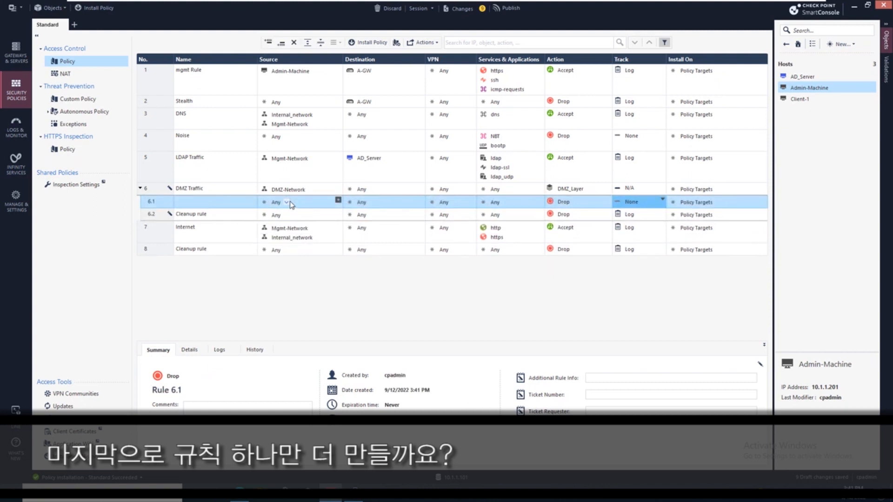
drag(284, 191, 363, 200)
drag(299, 239, 371, 206)
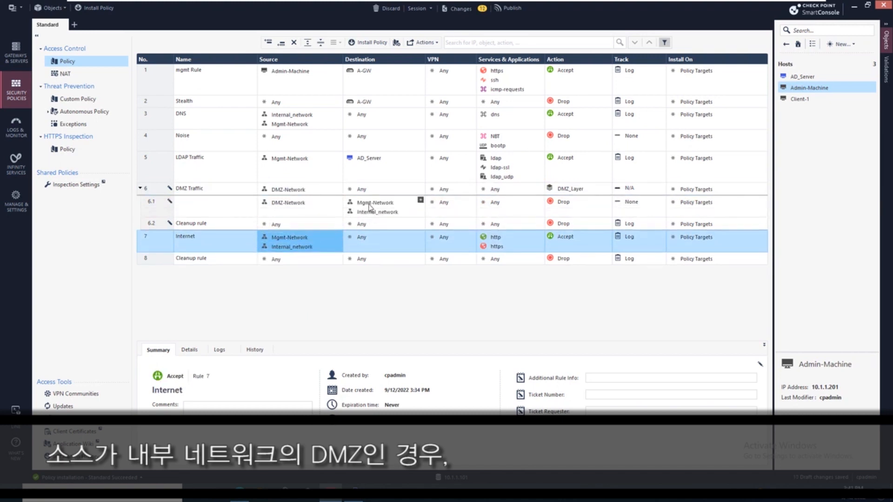
click(635, 200)
click(634, 200)
click(616, 220)
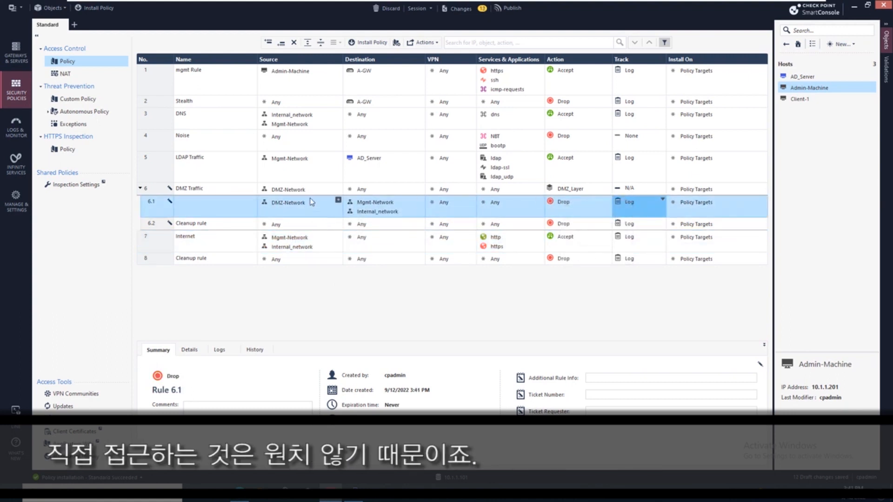
Add a second DMZ layer rule with source DMZ-Network, action Accept and track Log
mouse_move(375, 215)
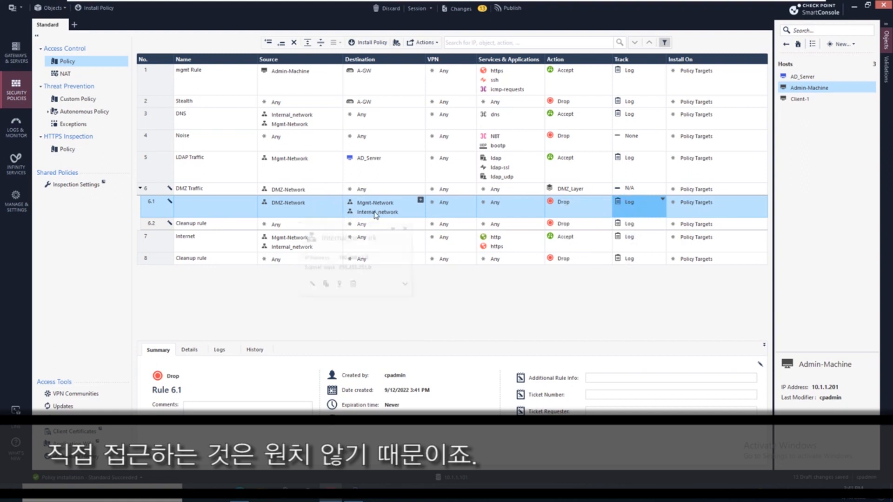
click(281, 42)
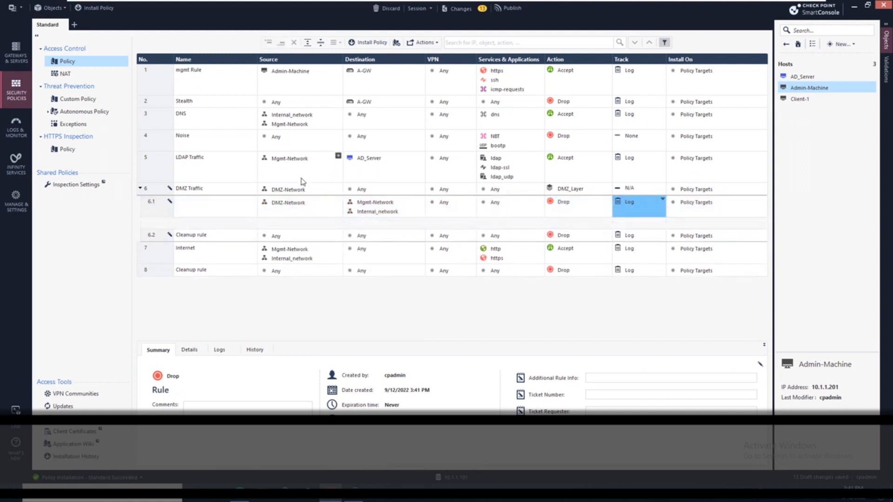
drag(279, 203, 280, 230)
mouse_move(281, 230)
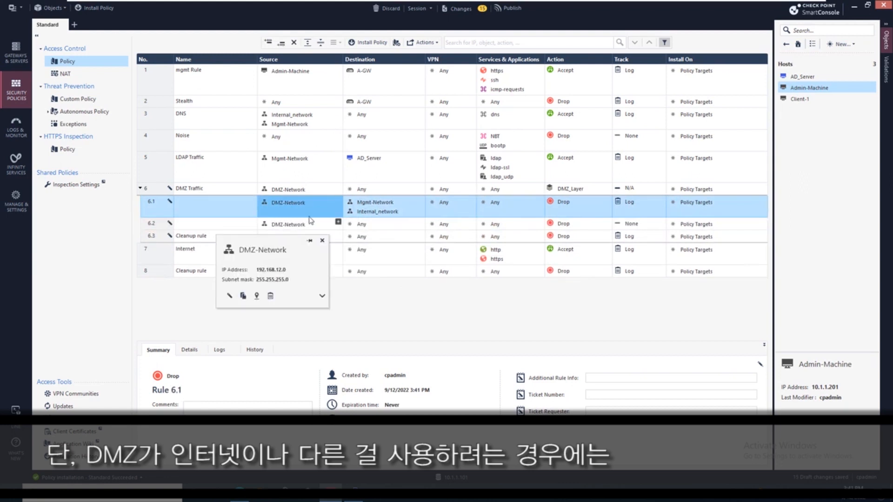
click(540, 223)
click(541, 228)
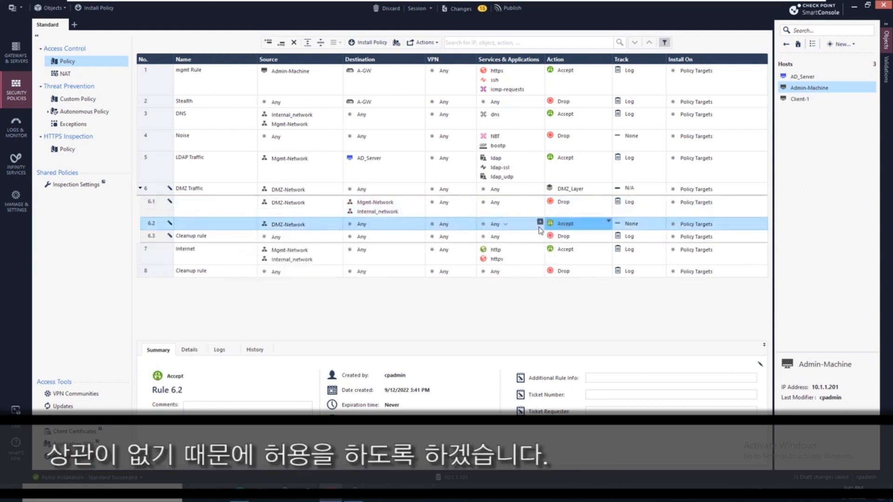
click(637, 224)
click(619, 244)
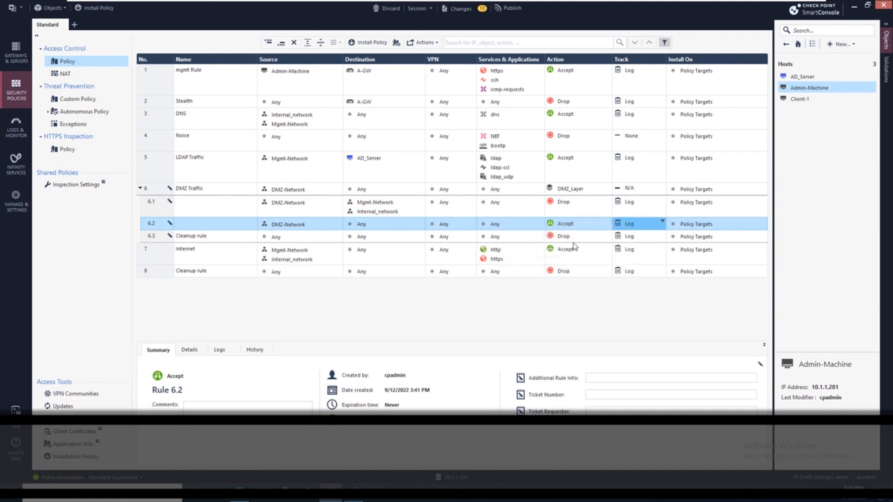
Set the second DMZ layer rule's services to http and https
click(294, 239)
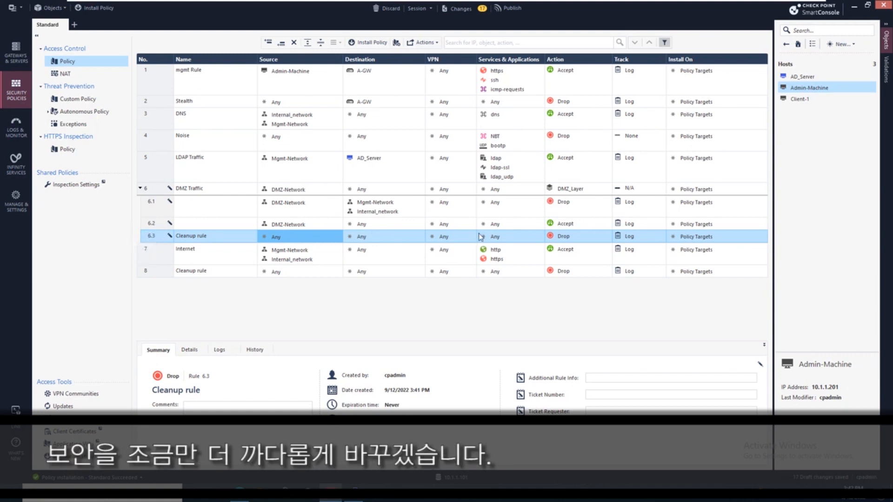
click(543, 223)
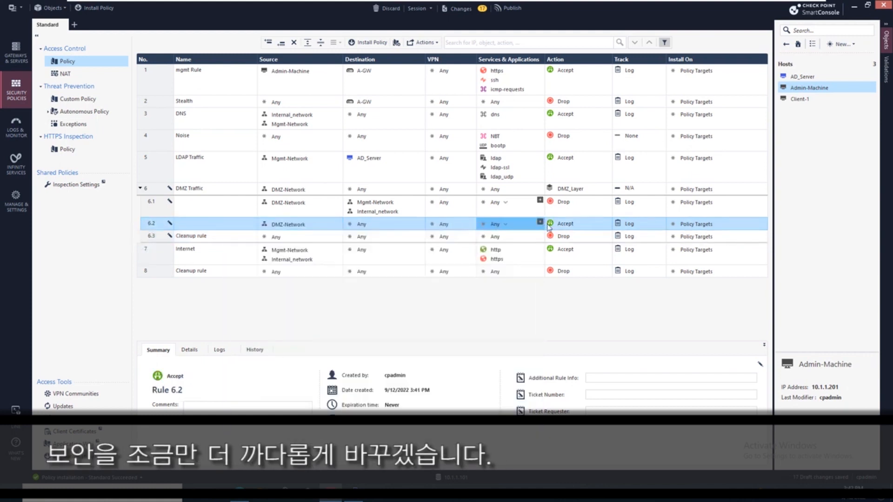
click(540, 222)
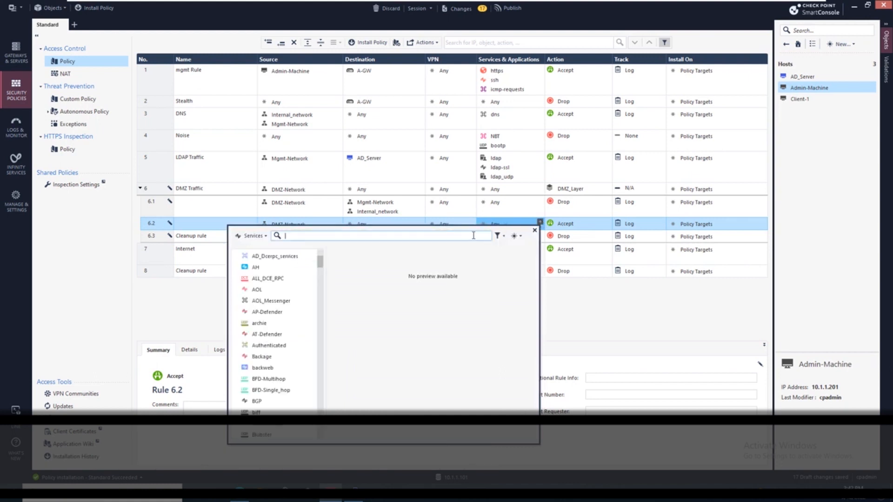
text(ntt)
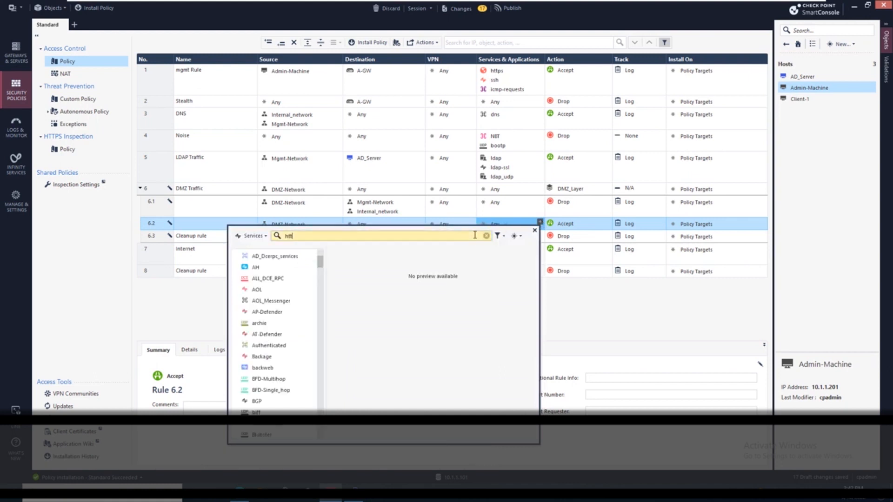
text(p)
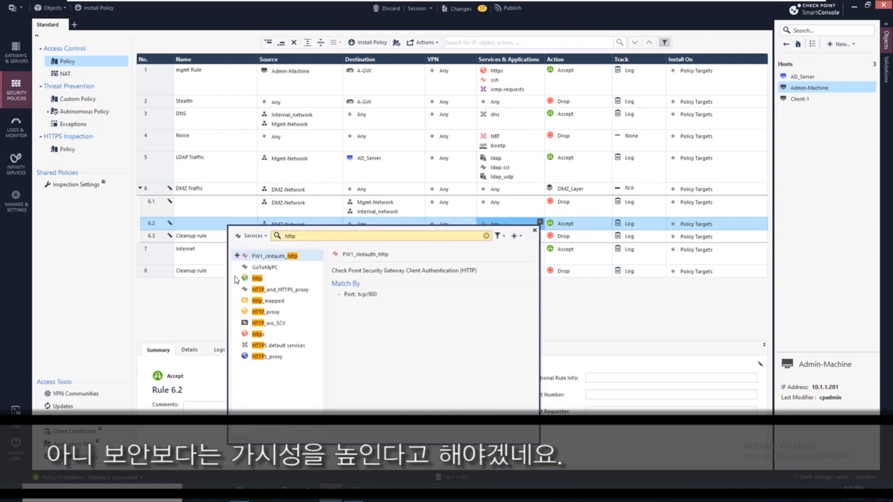
click(236, 278)
click(238, 334)
click(208, 322)
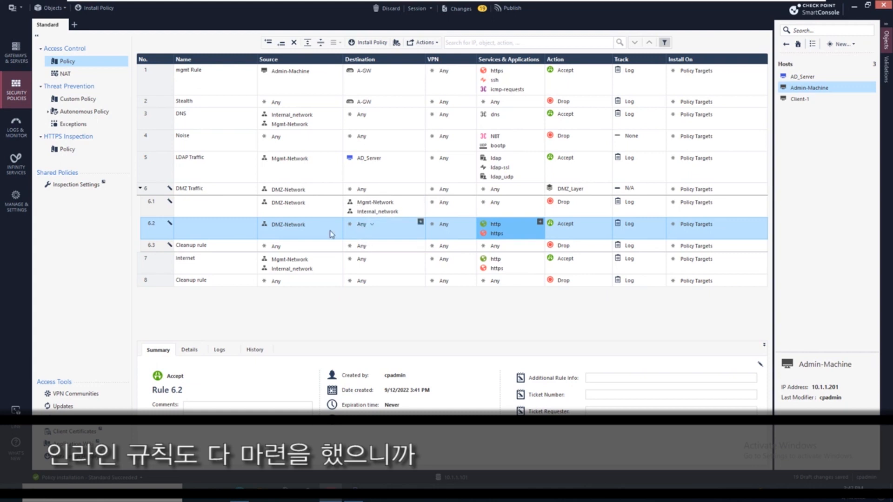
Collapse the DMZ Traffic layer, then publish and install the policy
click(140, 189)
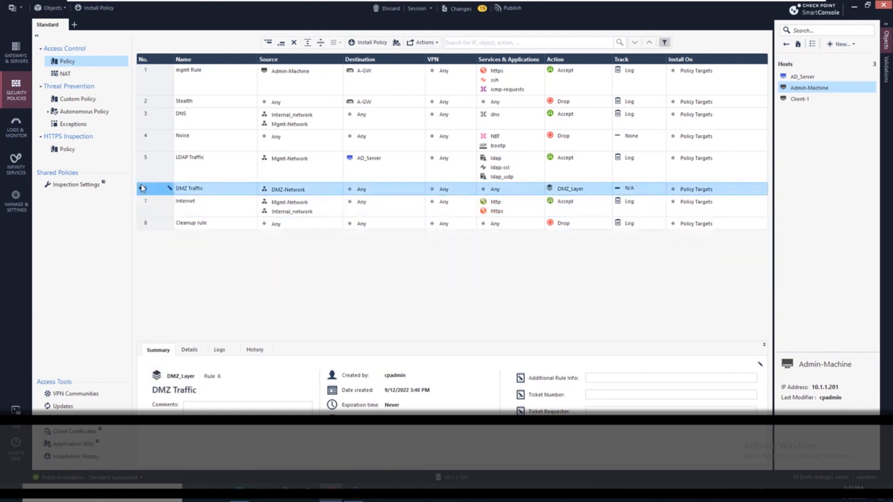
click(376, 44)
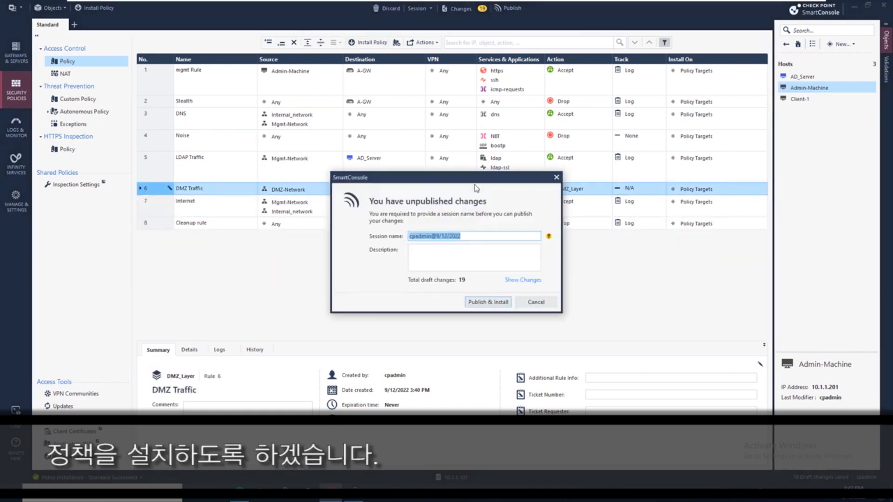
click(501, 300)
click(592, 372)
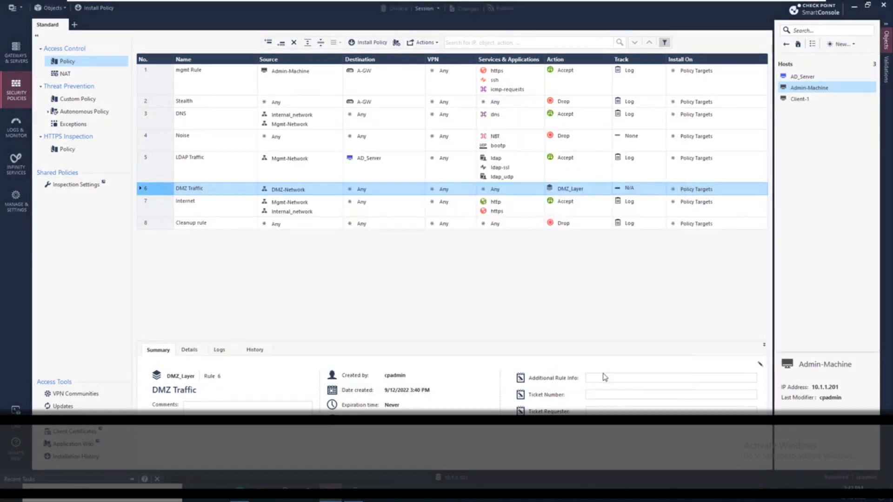